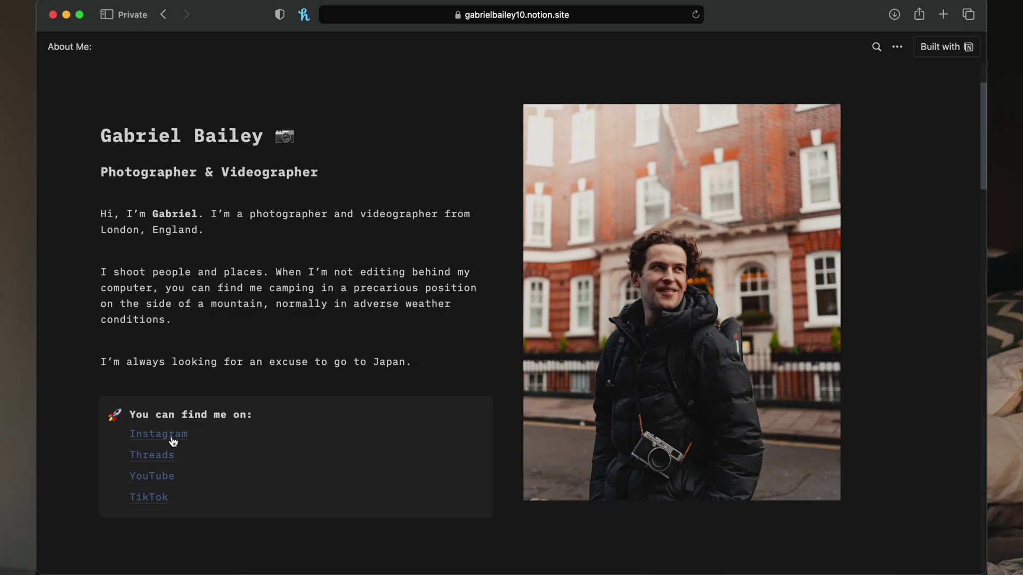
# Title the new page 'About Me:' and move into the page body
pyautogui.scroll(-10, 290, 264)
pyautogui.scroll(-6, 607, 313)
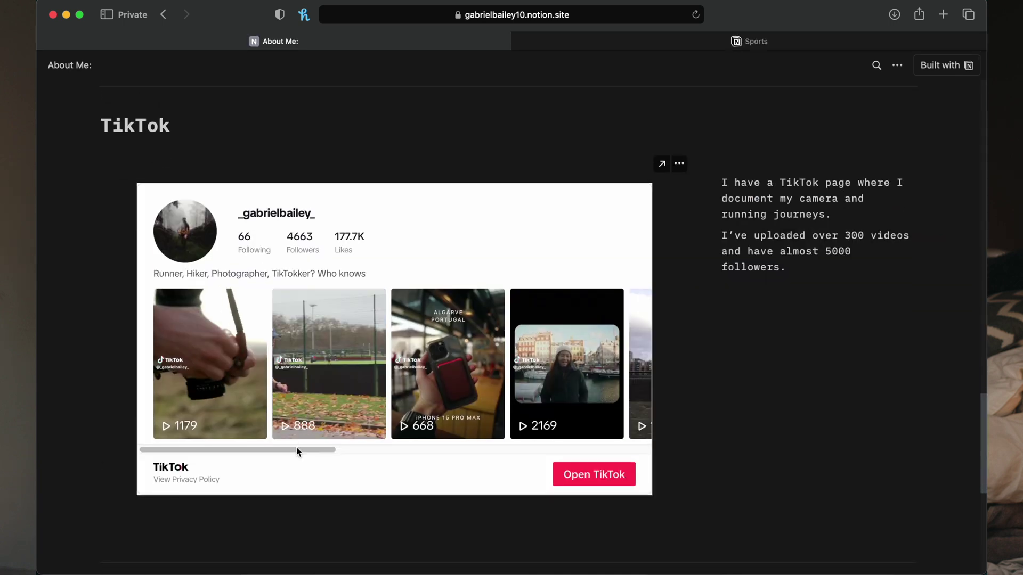
pyautogui.hscroll(2, 296, 446)
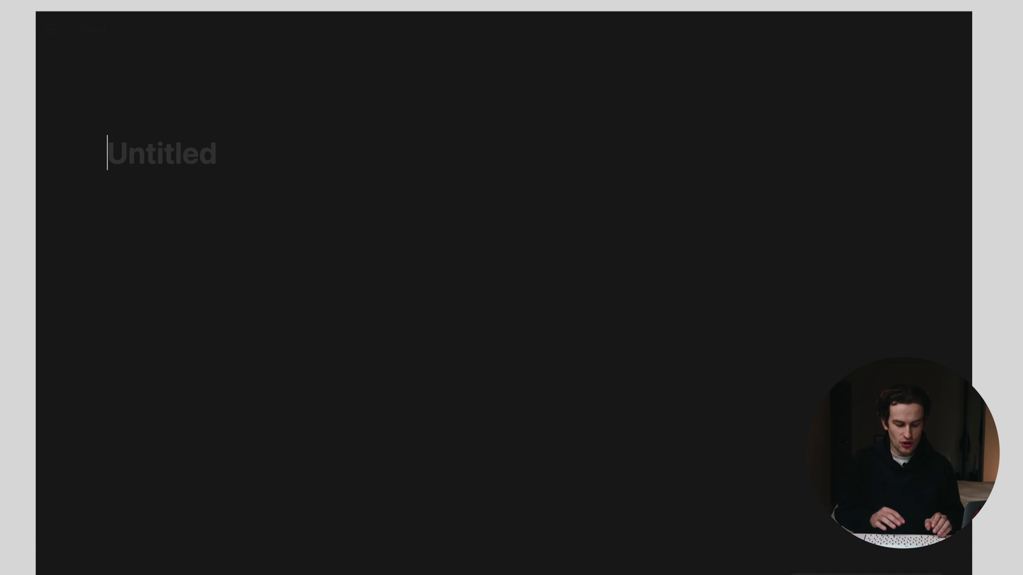
pyautogui.write('About Me:')
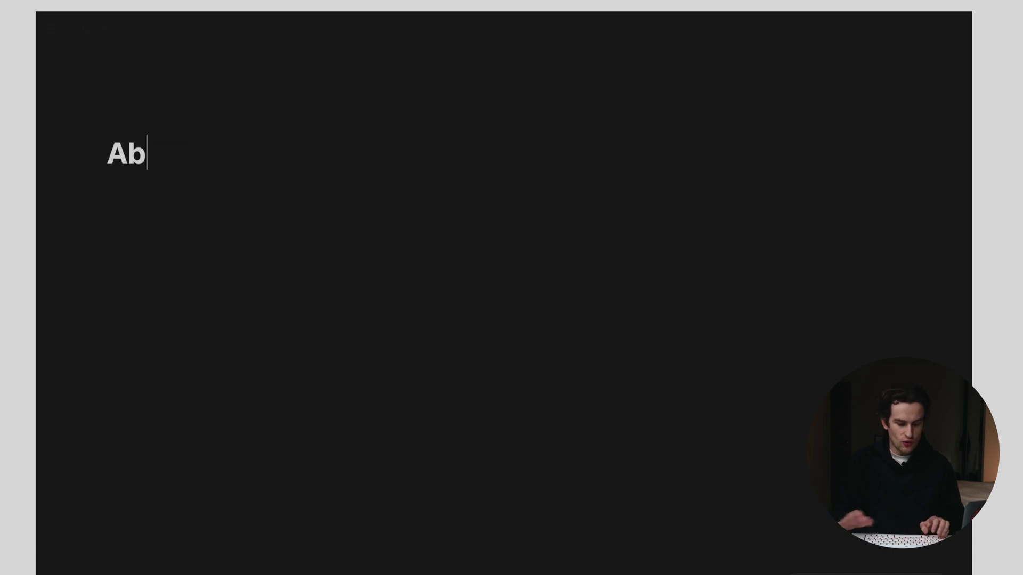
pyautogui.press('Return')
# Insert a two-column layout below the title and start in the right column
pyautogui.write('/2 column')
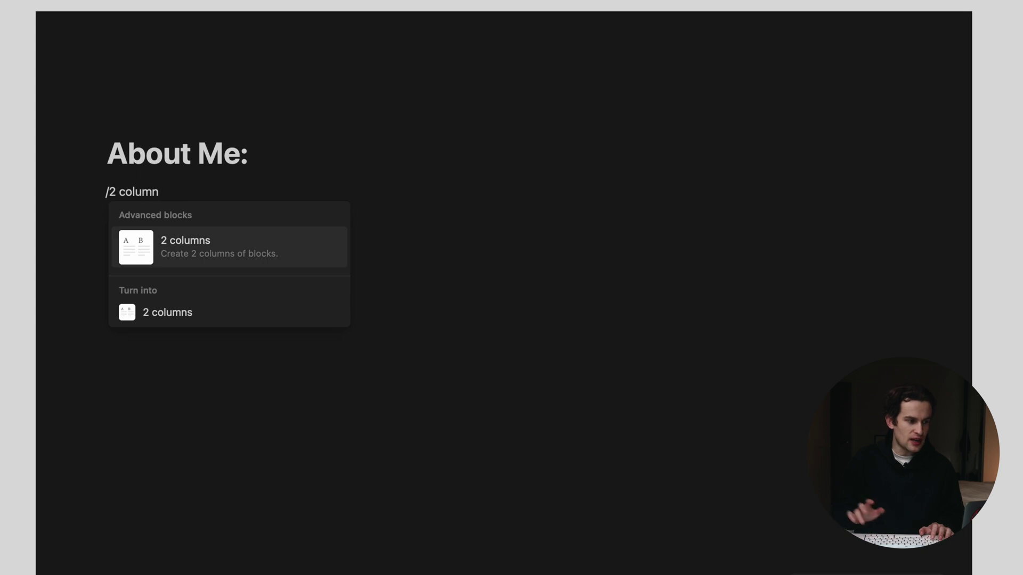
pyautogui.press('Return')
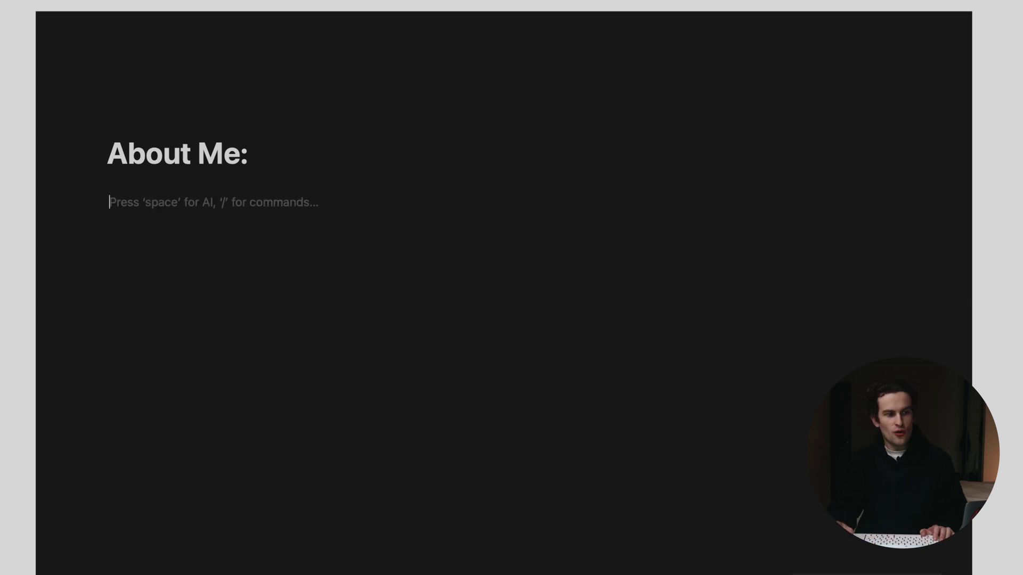
pyautogui.click(589, 196)
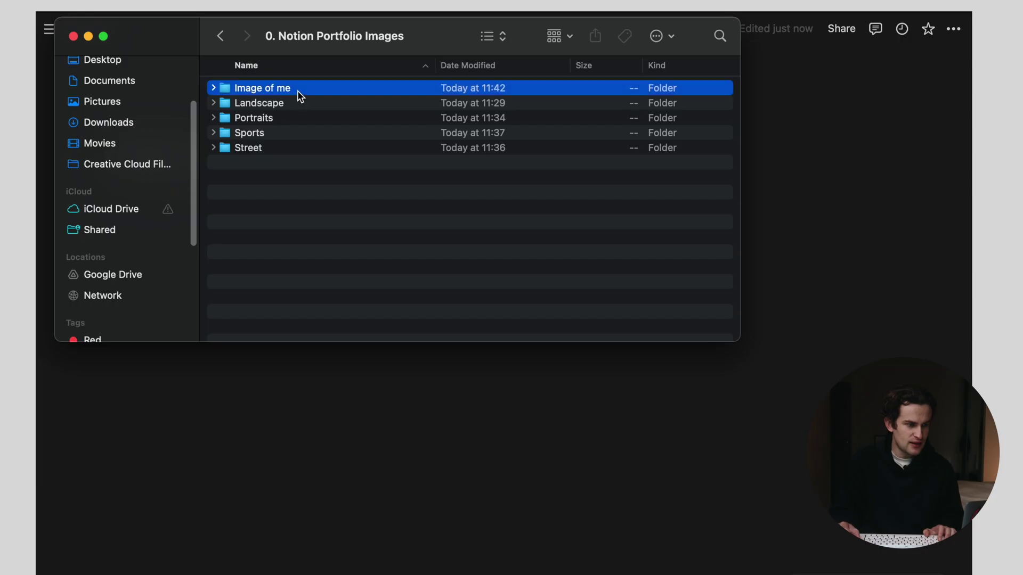
# Drop Self Portrait.jpg onto the page, move it into the right column and widen it
pyautogui.doubleClick(297, 91)
pyautogui.click(269, 88)
pyautogui.moveTo(268, 88); pyautogui.dragTo(827, 276)
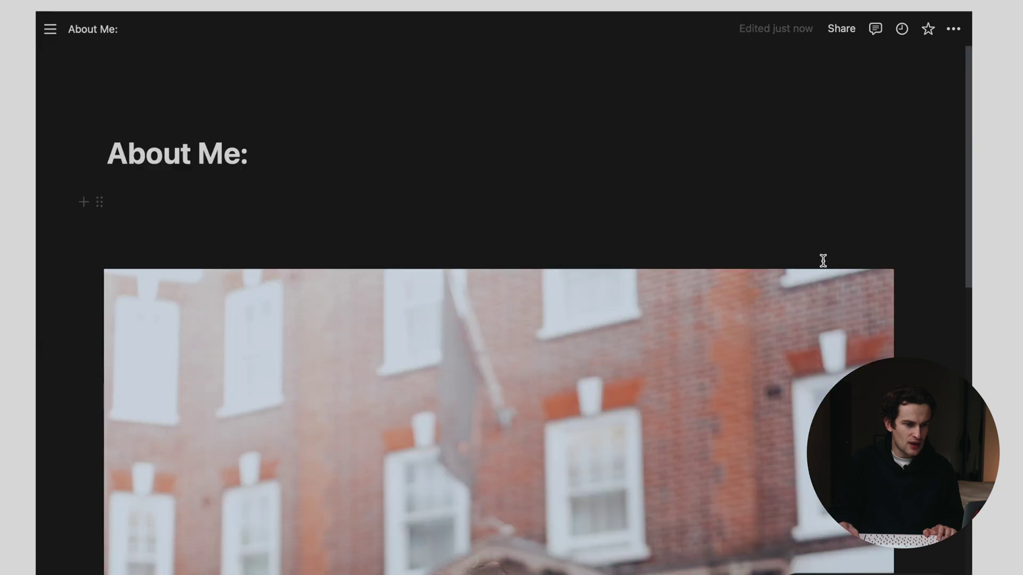
pyautogui.scroll(-5, 348, 365)
pyautogui.scroll(5, 339, 313)
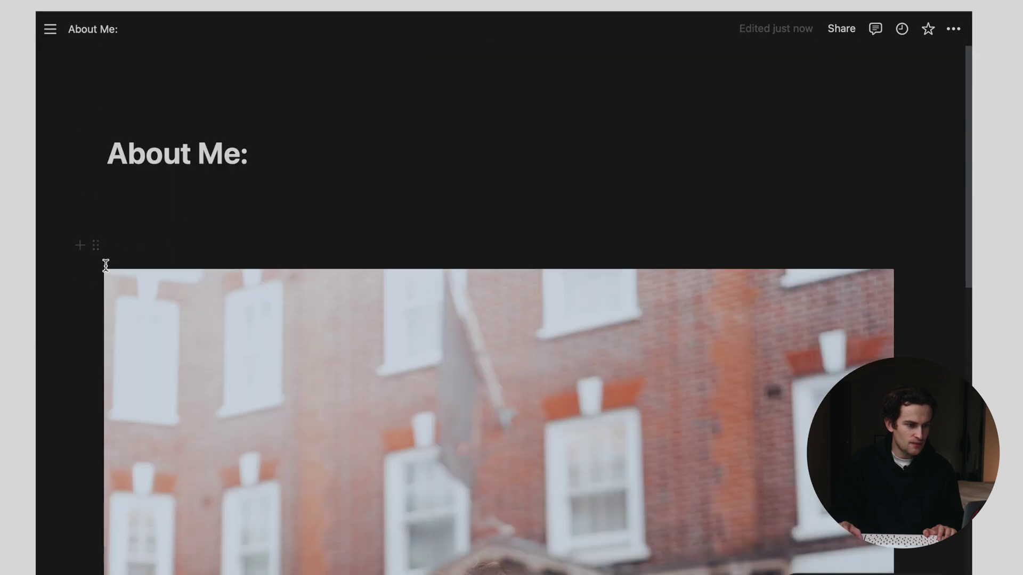
pyautogui.moveTo(96, 278); pyautogui.dragTo(514, 233)
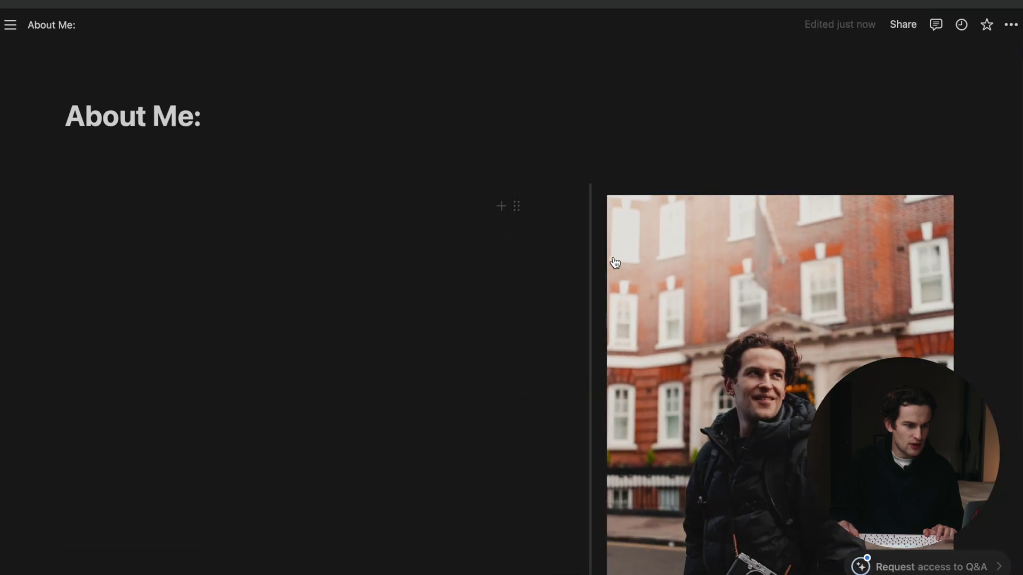
pyautogui.moveTo(603, 297); pyautogui.dragTo(499, 295)
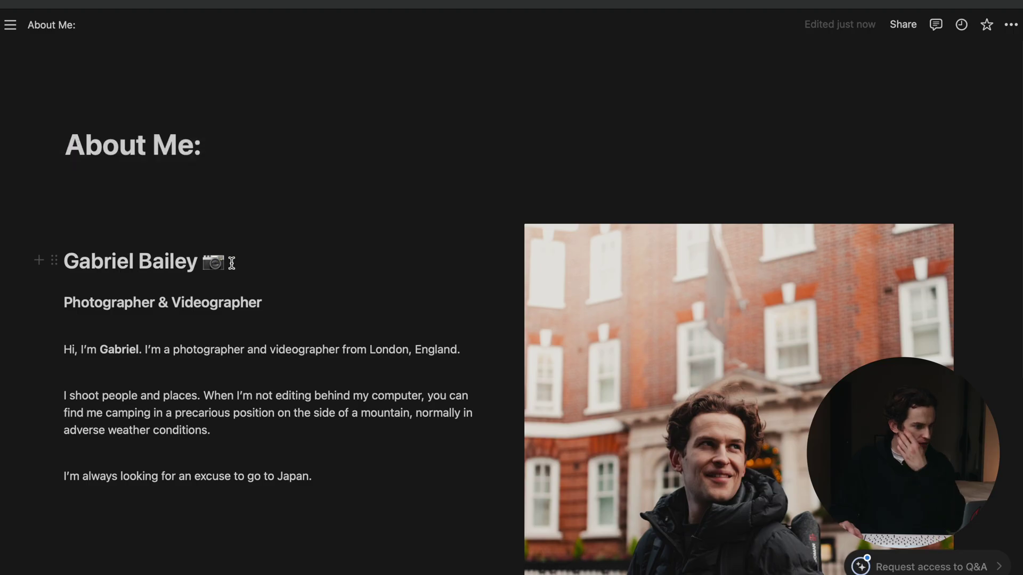
# Select the name heading and the Photographer & Videographer subheading text
pyautogui.moveTo(230, 265); pyautogui.dragTo(63, 263)
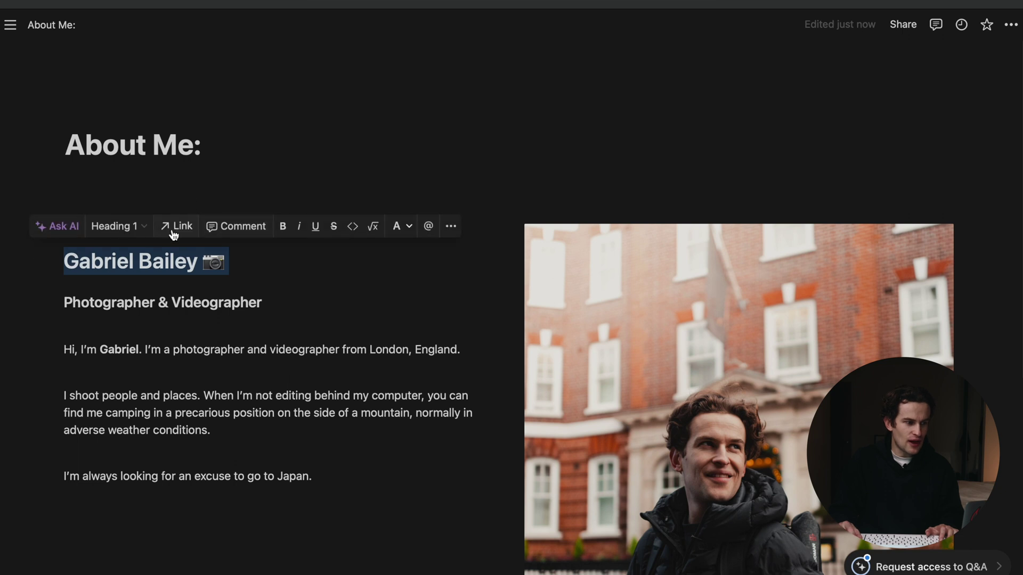
pyautogui.moveTo(264, 302); pyautogui.dragTo(108, 302)
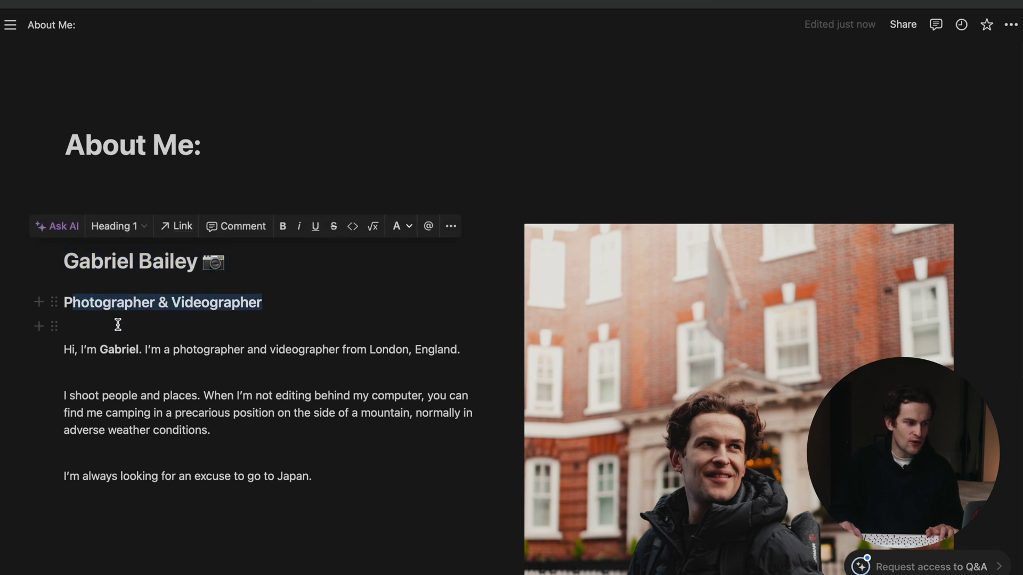
pyautogui.click(191, 395)
# Switch the page to the Mono font style and narrow the portrait photo
pyautogui.click(1010, 25)
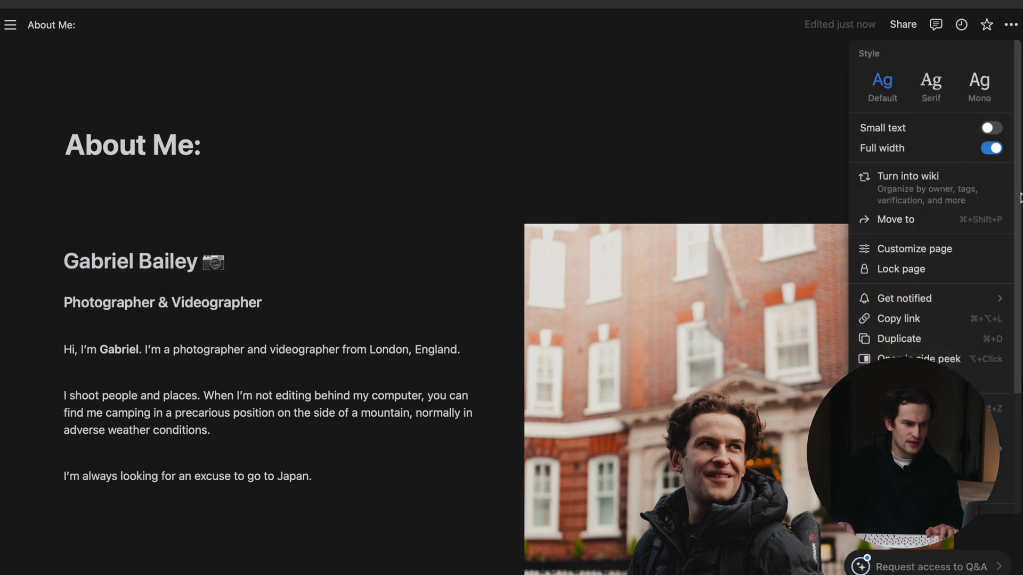
pyautogui.click(980, 85)
pyautogui.click(481, 155)
pyautogui.scroll(-2, 474, 228)
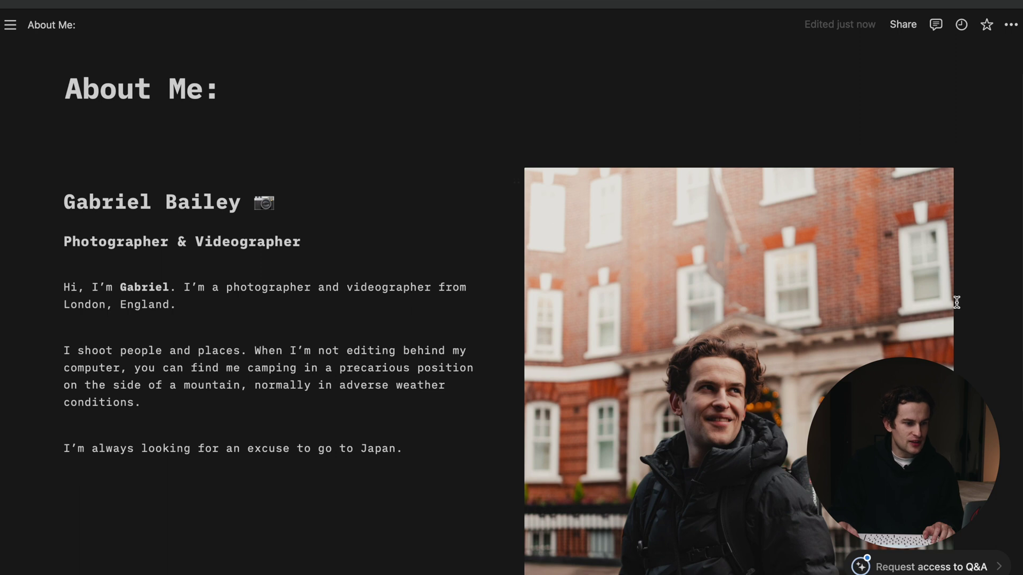
pyautogui.moveTo(949, 311); pyautogui.dragTo(801, 296)
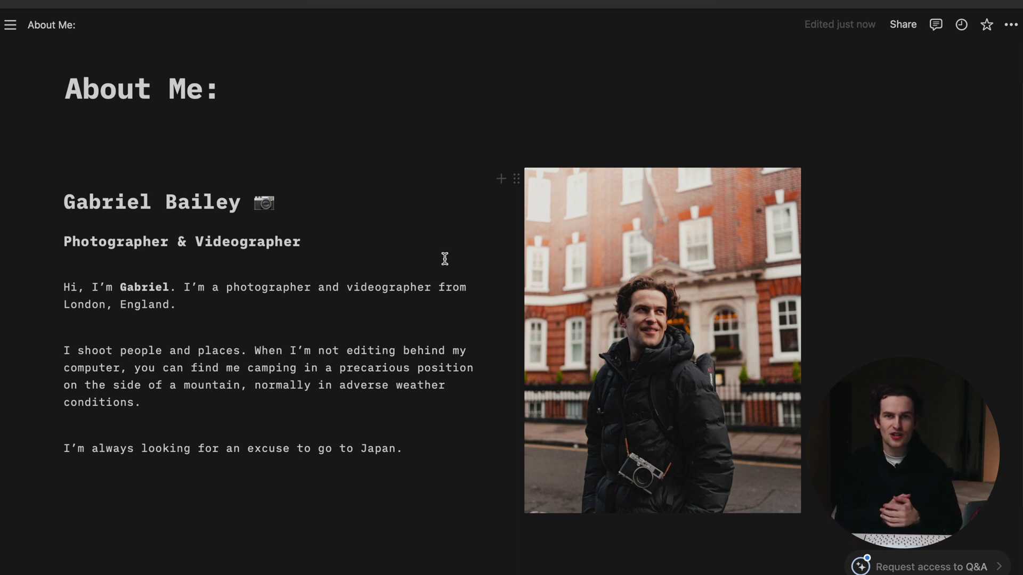
# Scroll through the page to review the bio text beside the photo
pyautogui.scroll(-5, 440, 267)
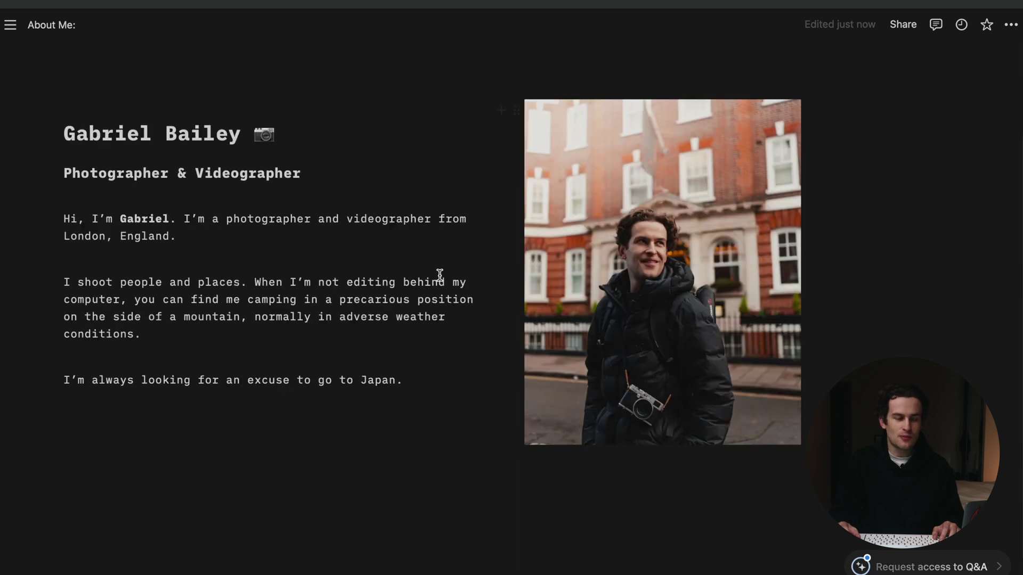
pyautogui.scroll(7, 441, 270)
pyautogui.scroll(-4, 442, 272)
pyautogui.scroll(-3, 442, 274)
# Insert a callout block on a new line below the bio with /callout
pyautogui.press('Return')
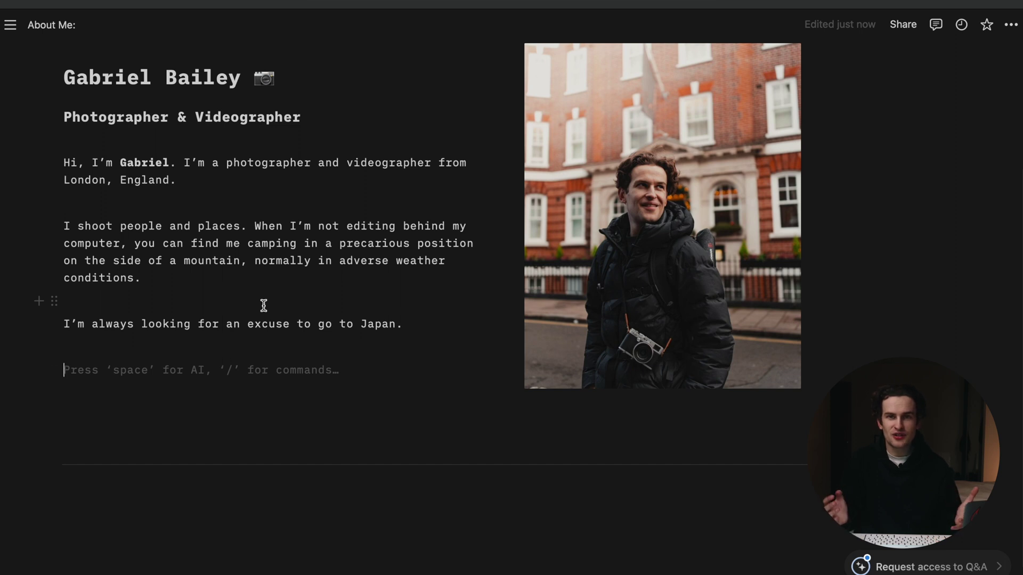
pyautogui.write('/clo')
pyautogui.press('BackSpace')
pyautogui.press('BackSpace')
pyautogui.write('allout')
pyautogui.press('Return')
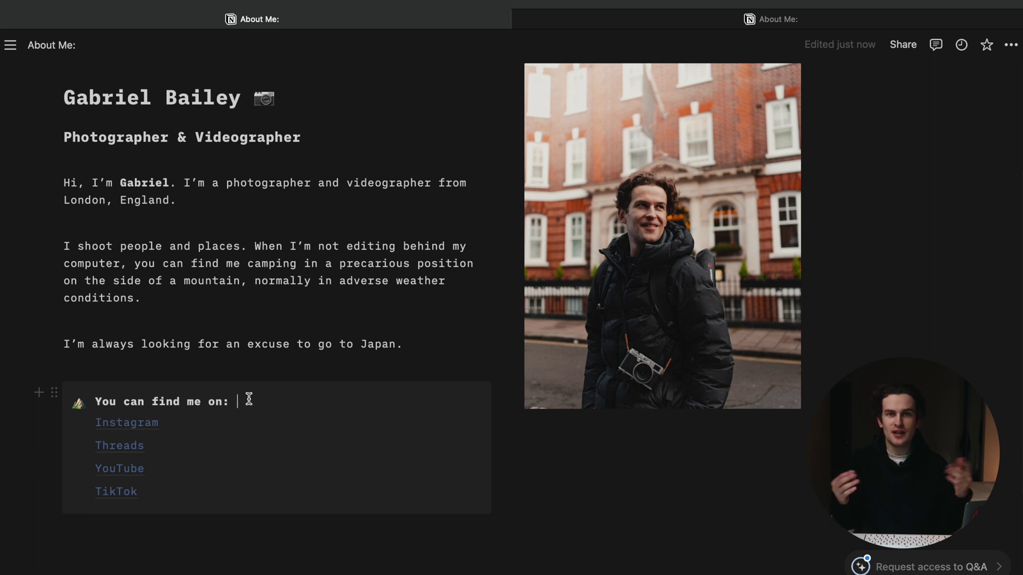
# Give the callout a rocket icon and widen the portrait photo slightly
pyautogui.click(78, 405)
pyautogui.click(108, 238)
pyautogui.scroll(3, 315, 304)
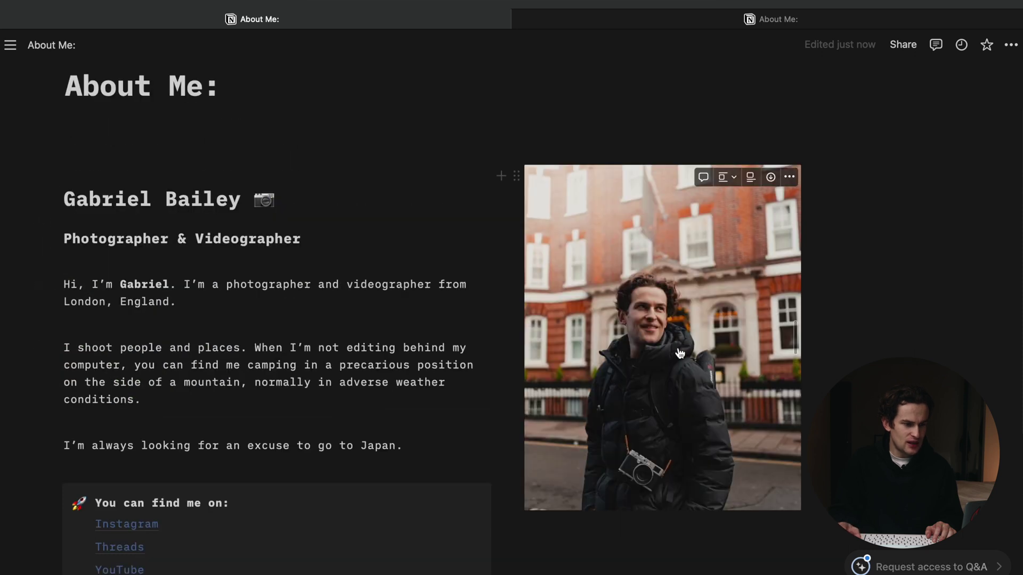
pyautogui.moveTo(798, 338); pyautogui.dragTo(866, 331)
pyautogui.scroll(-2, 498, 315)
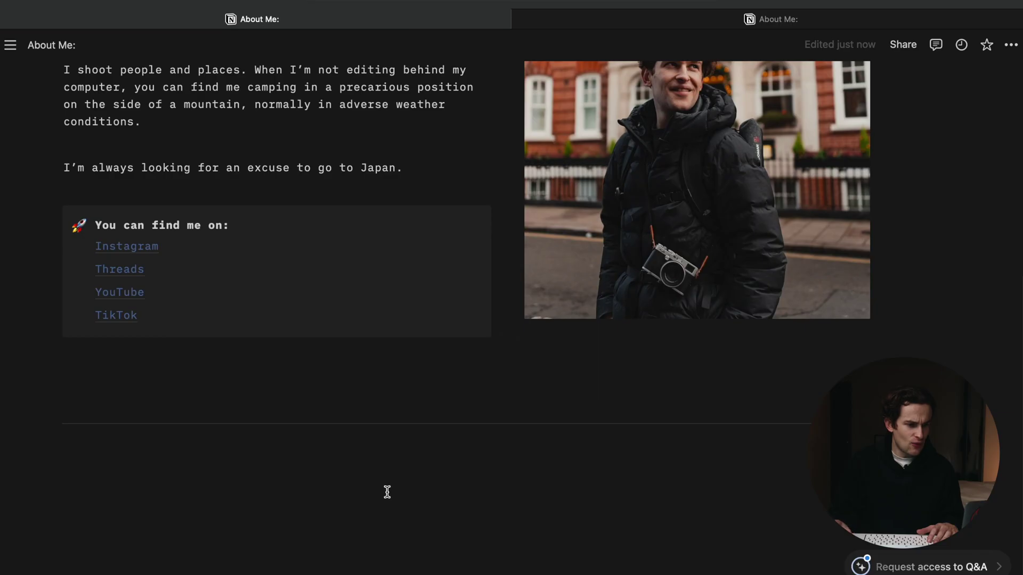
# Add a large 'YouTube' heading below the links callout
pyautogui.click(419, 419)
pyautogui.write('/hea')
pyautogui.press('Return')
pyautogui.write('YouTub')
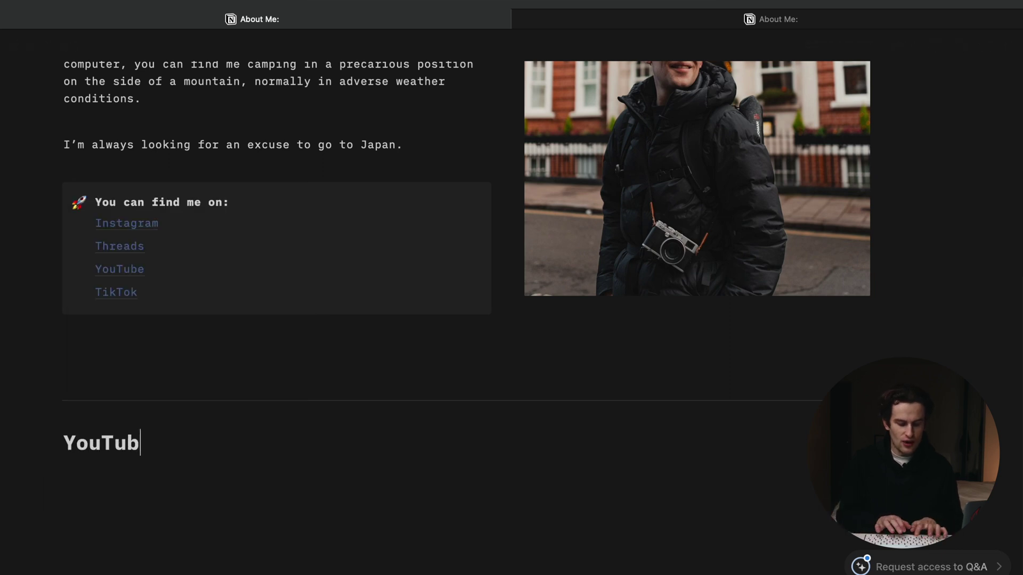
pyautogui.write('e')
# Insert a two-column layout under the YouTube heading
pyautogui.scroll(-1, 394, 500)
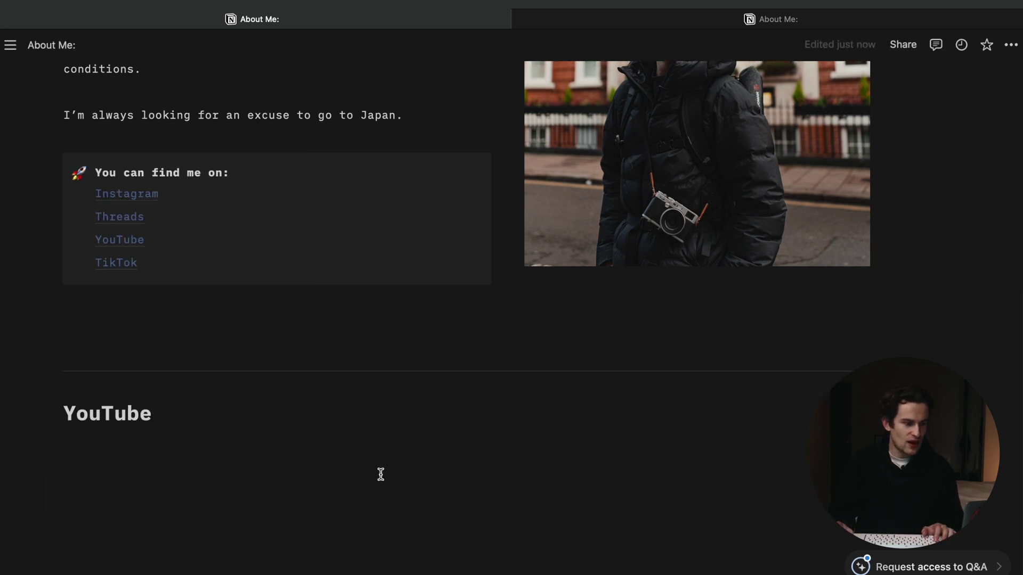
pyautogui.press('Return')
pyautogui.write('/')
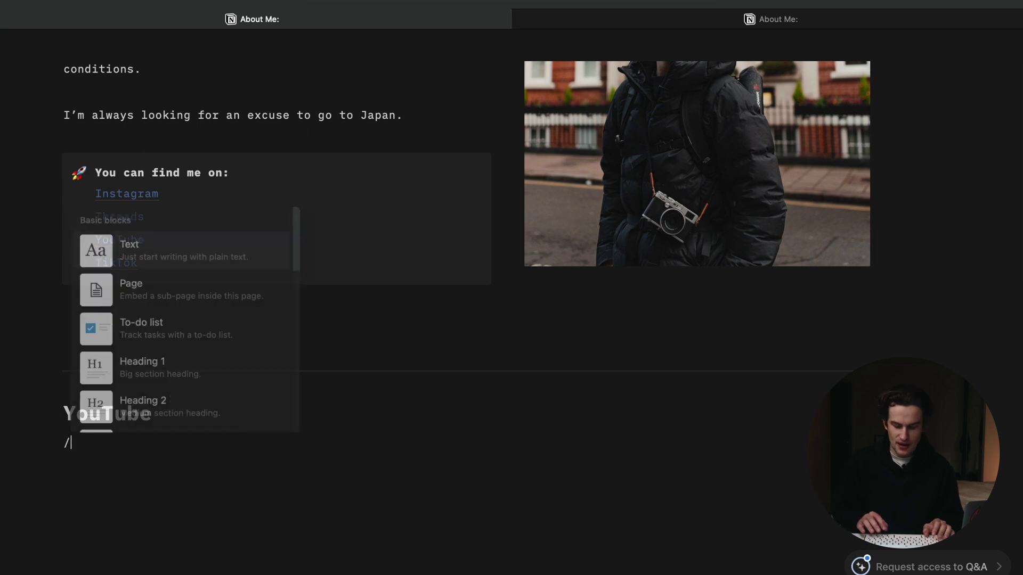
pyautogui.write('2 colu')
pyautogui.press('Return')
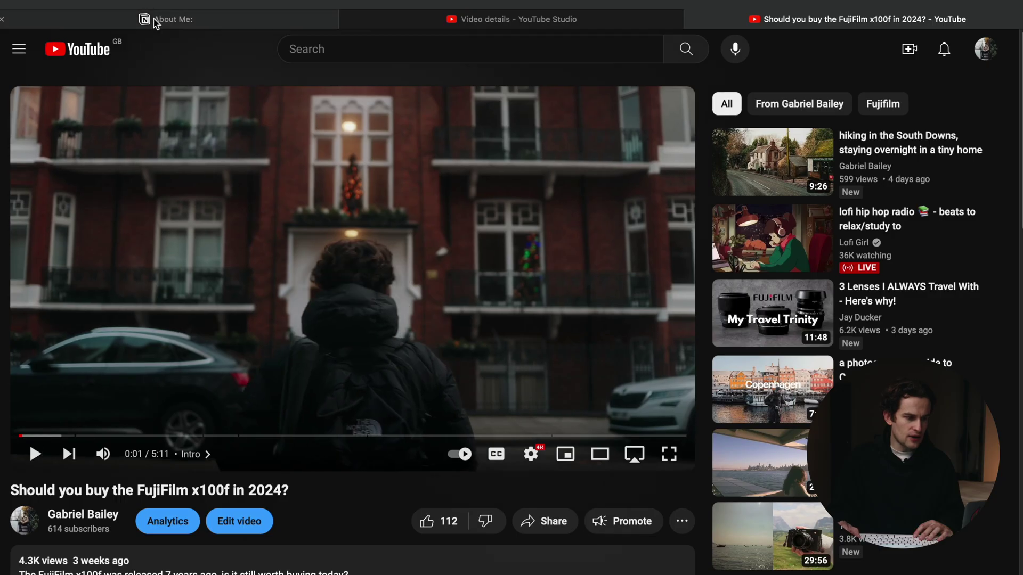
# Embed the pasted FujiFilm x100f YouTube video link under the YouTube heading
pyautogui.click(154, 17)
pyautogui.scroll(-2, 234, 504)
pyautogui.write('/eb')
pyautogui.press('BackSpace')
pyautogui.write('mbed')
pyautogui.press('Return')
pyautogui.write('https://www.youtube.com/watch?v=2Ko1pXr06FE')
pyautogui.click(325, 515)
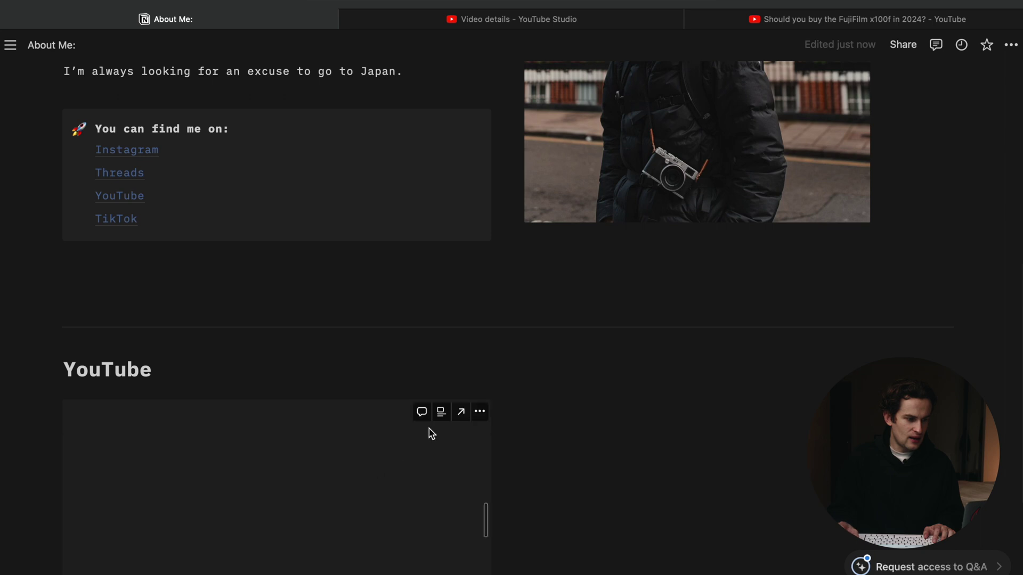
# Switch to the browser showing the YouTube channel's home page
pyautogui.scroll(-4, 429, 429)
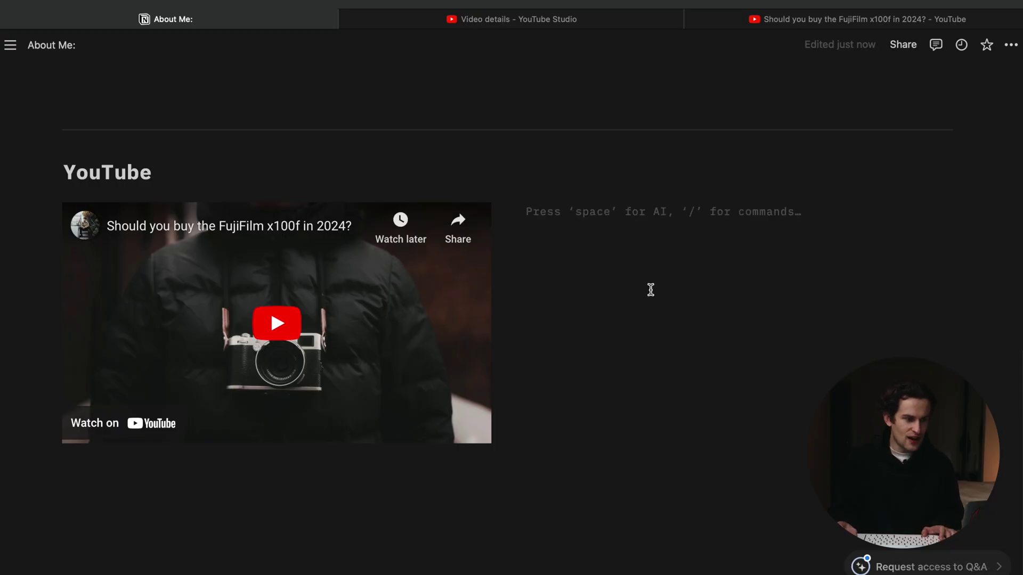
pyautogui.press('super+Tab')
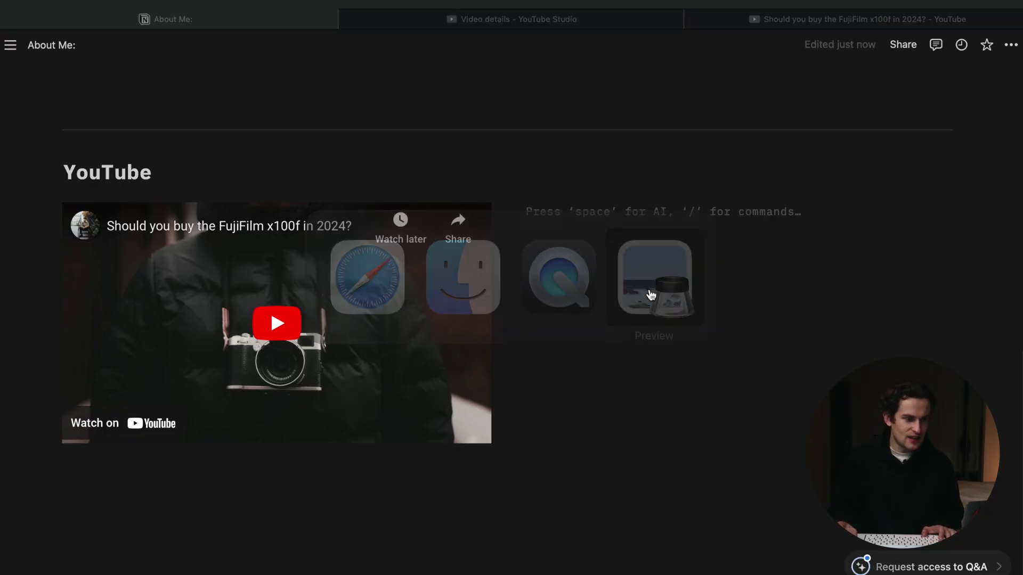
pyautogui.scroll(-1, 403, 505)
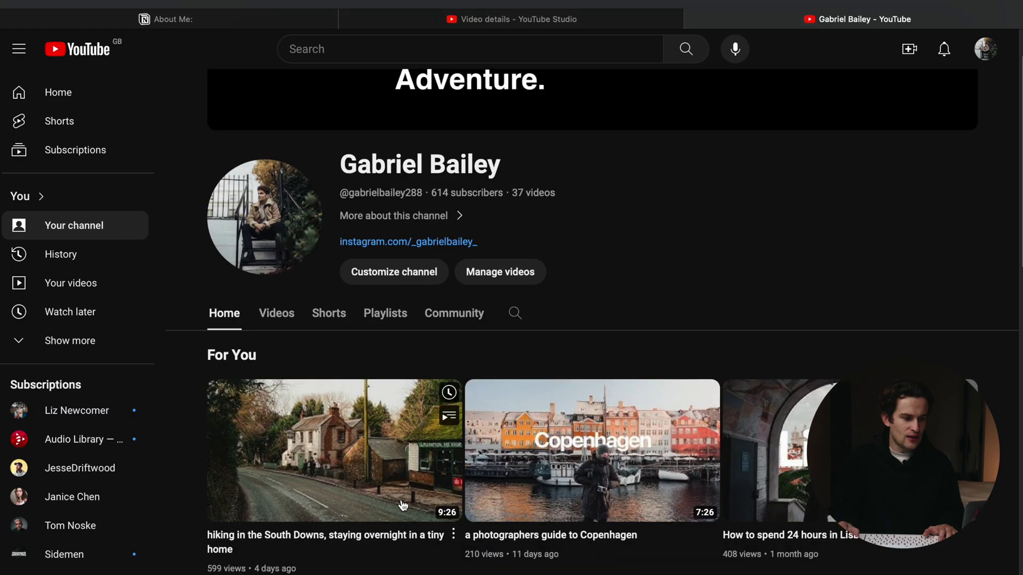
# Copy the South Downs hiking video's share link
pyautogui.click(452, 535)
pyautogui.click(491, 501)
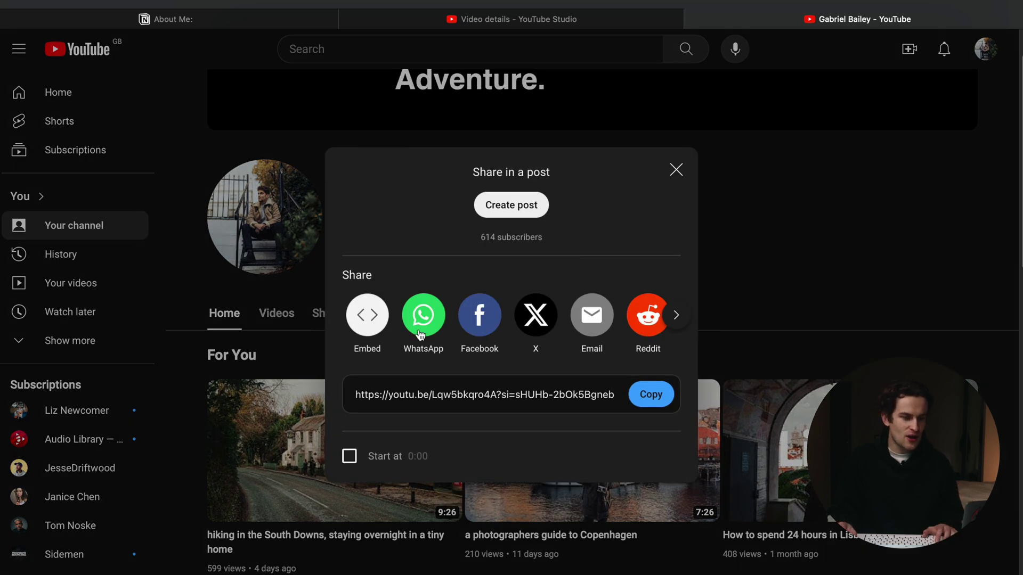
pyautogui.click(647, 410)
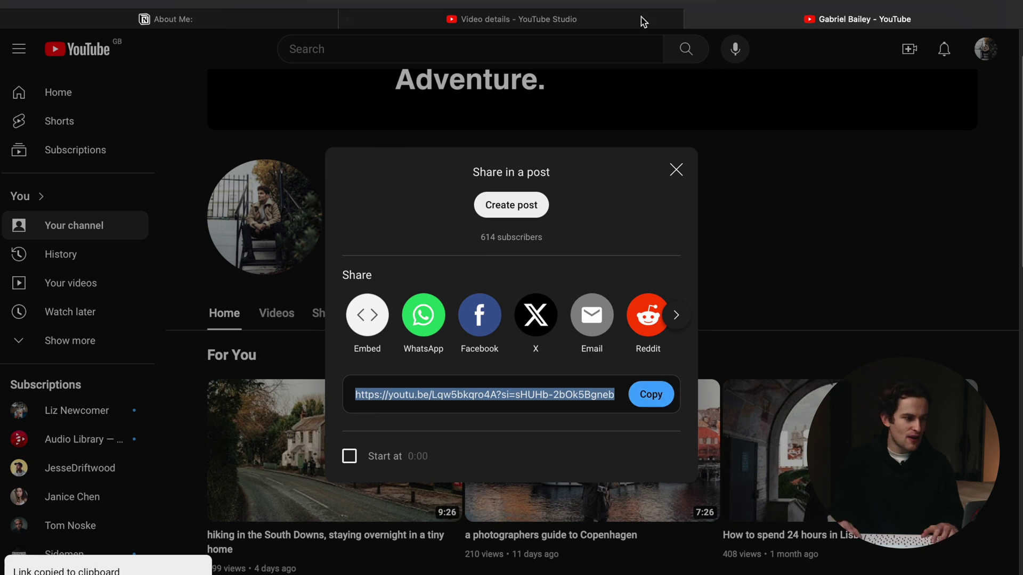
# Embed the copied link as a second video beside the FujiFilm video
pyautogui.doubleClick(172, 6)
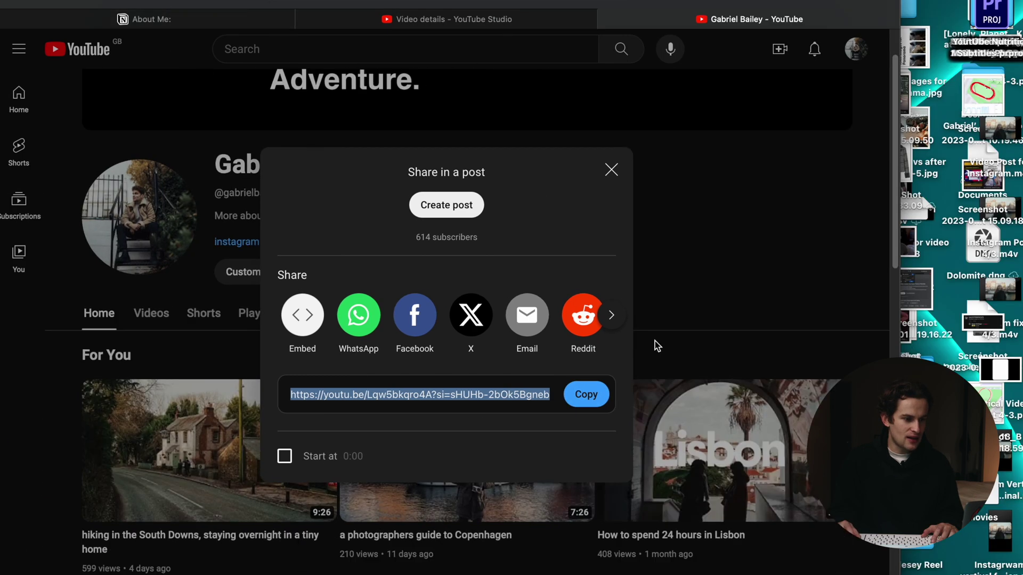
pyautogui.press('super+1')
pyautogui.write('/emb')
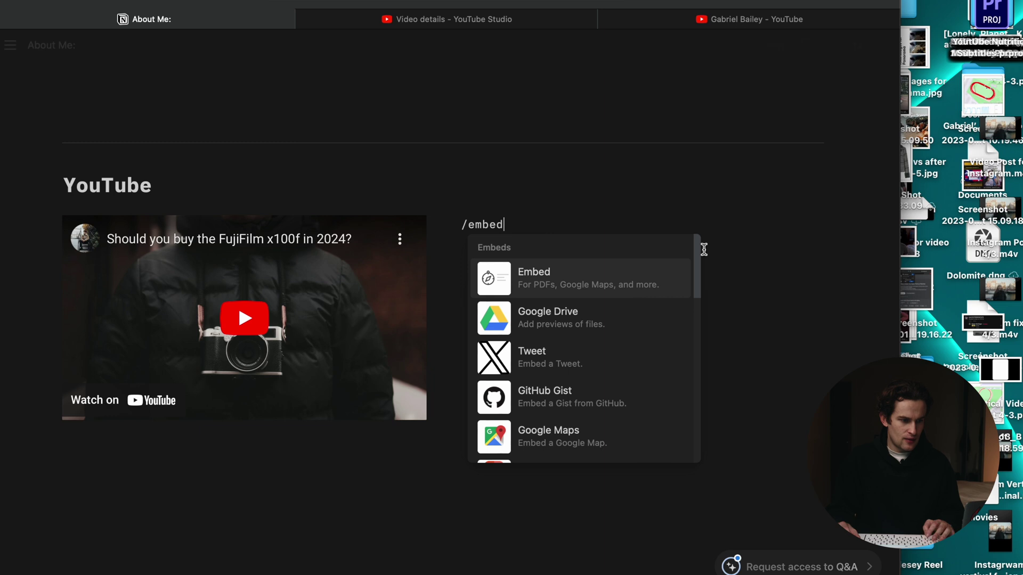
pyautogui.write('ed')
pyautogui.click(586, 282)
pyautogui.press('super+v')
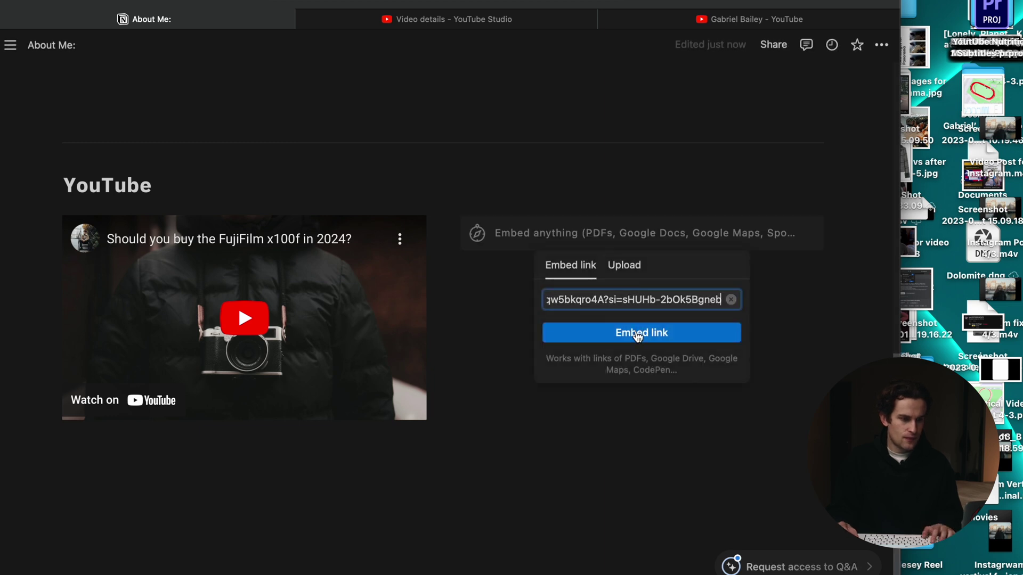
pyautogui.press('Return')
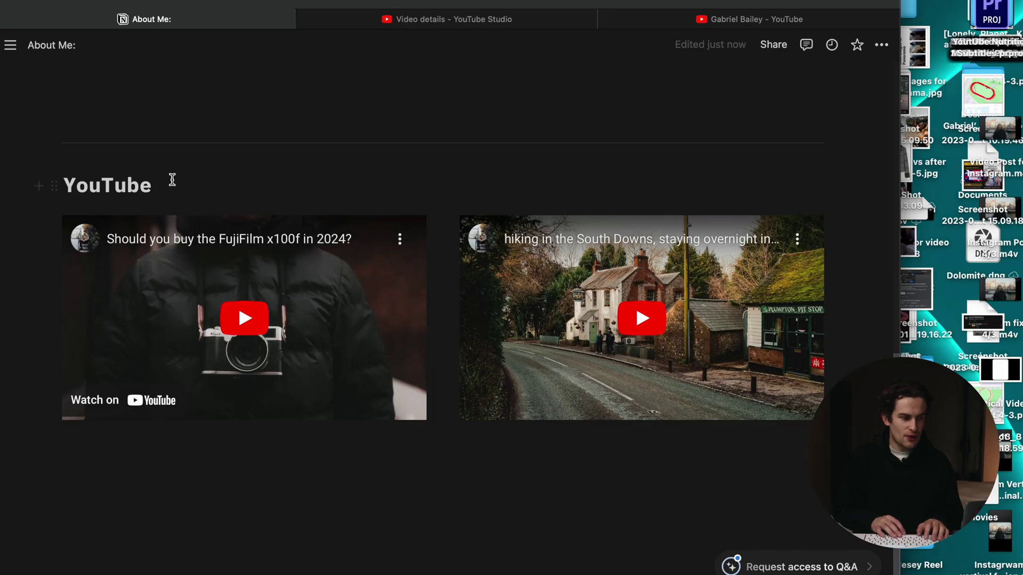
# Start a new block under the YouTube section and bring up the portfolio images folder
pyautogui.click(174, 180)
pyautogui.press('Return')
pyautogui.write('I')
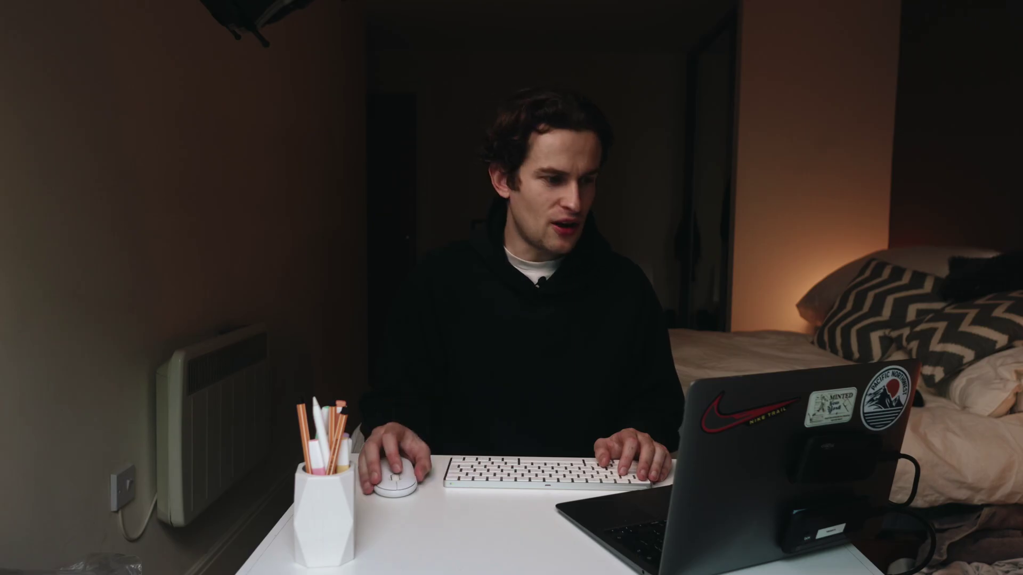
pyautogui.press('super+Tab')
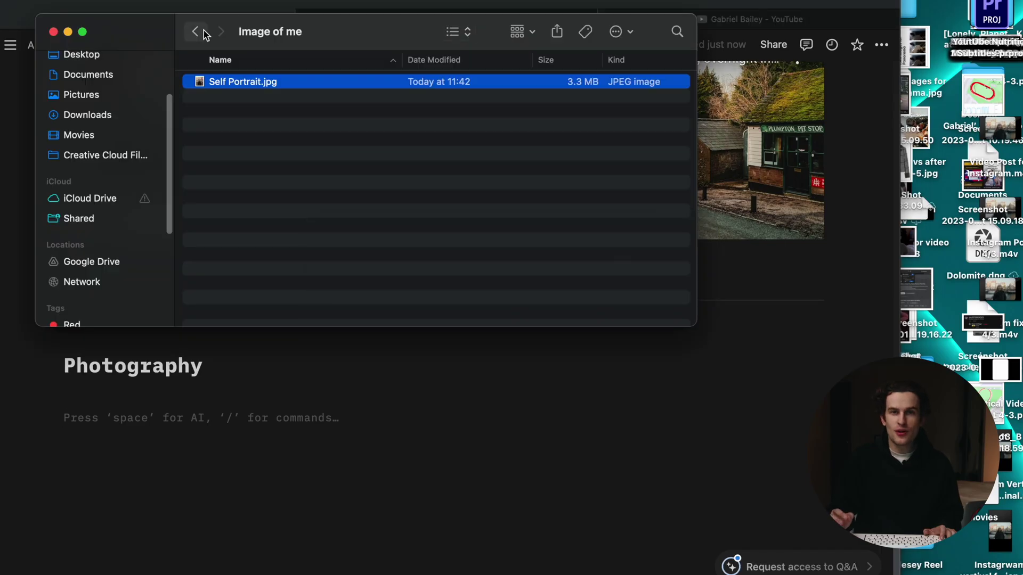
pyautogui.click(196, 32)
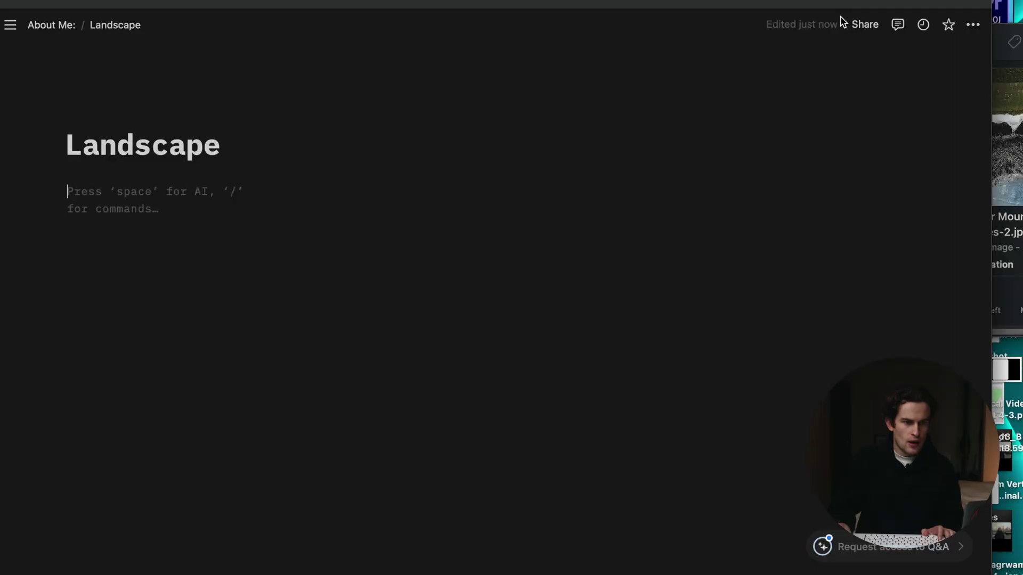
# Drag the winter mountaineering photo and IMG_1730.jpg onto the Landscape page
pyautogui.press('super+Tab')
pyautogui.moveTo(861, 104); pyautogui.dragTo(128, 194)
pyautogui.moveTo(807, 89); pyautogui.dragTo(343, 211)
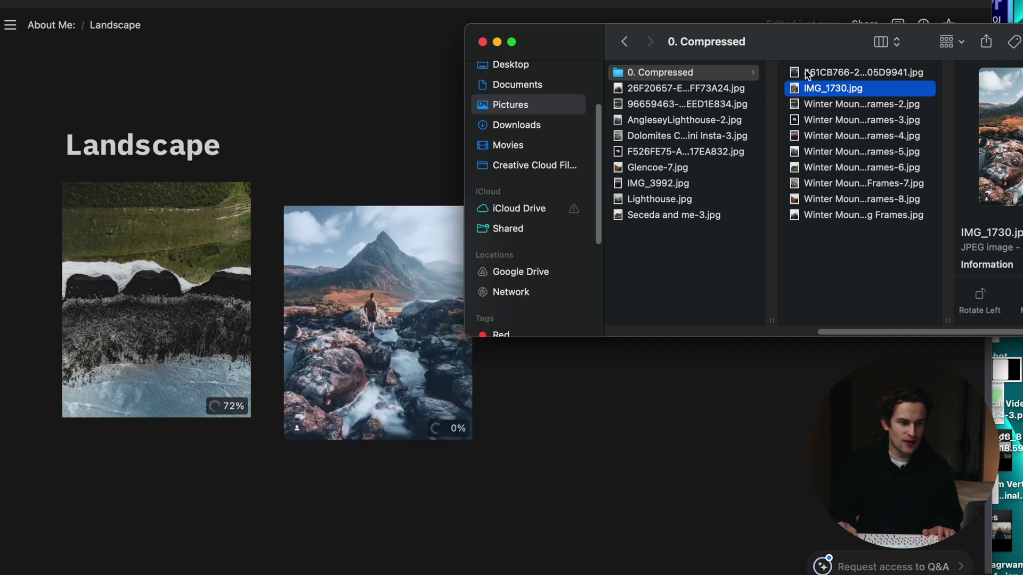
pyautogui.press('Up')
pyautogui.click(409, 244)
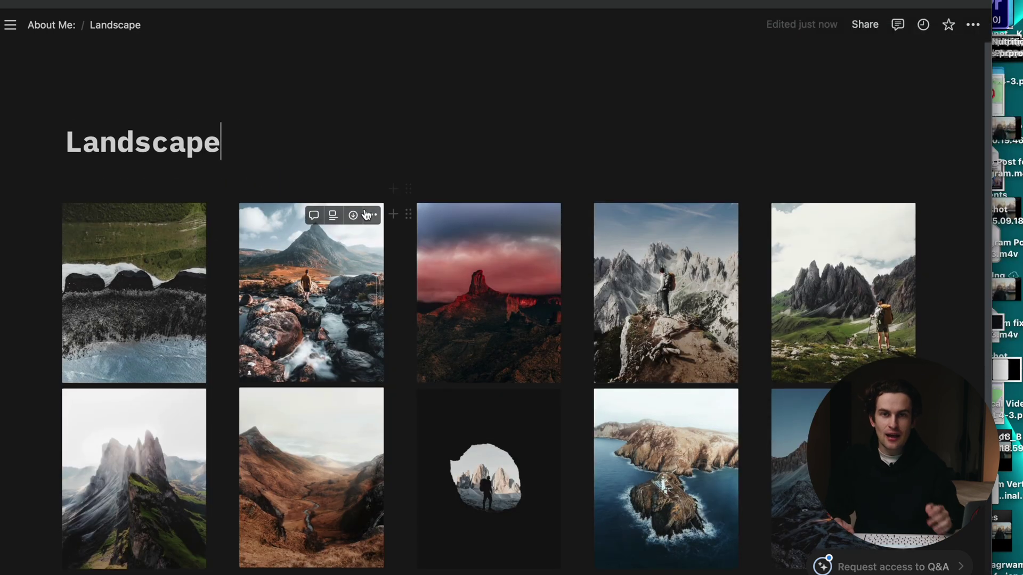
pyautogui.scroll(-3, 366, 215)
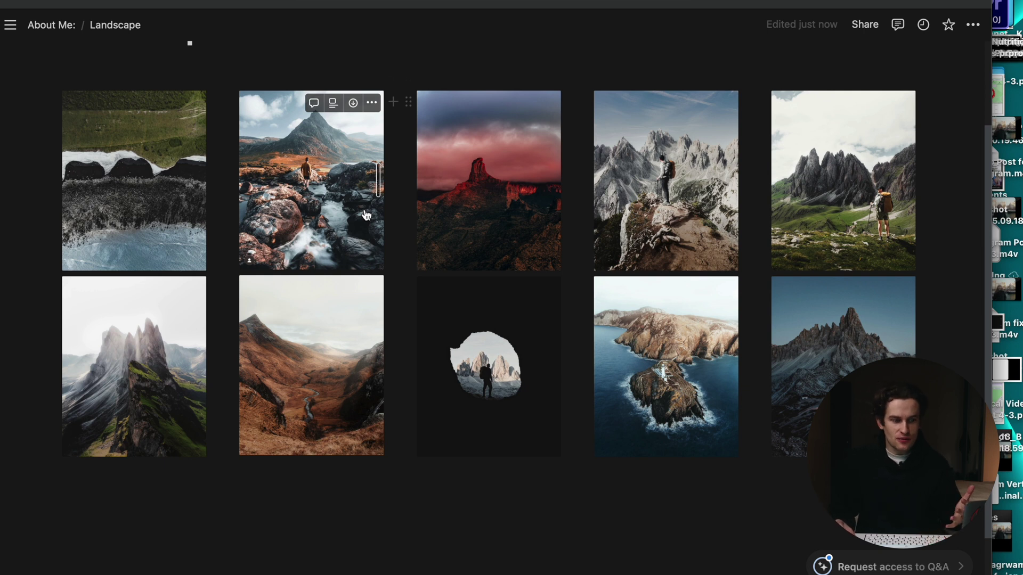
pyautogui.scroll(1, 367, 215)
pyautogui.scroll(3, 366, 216)
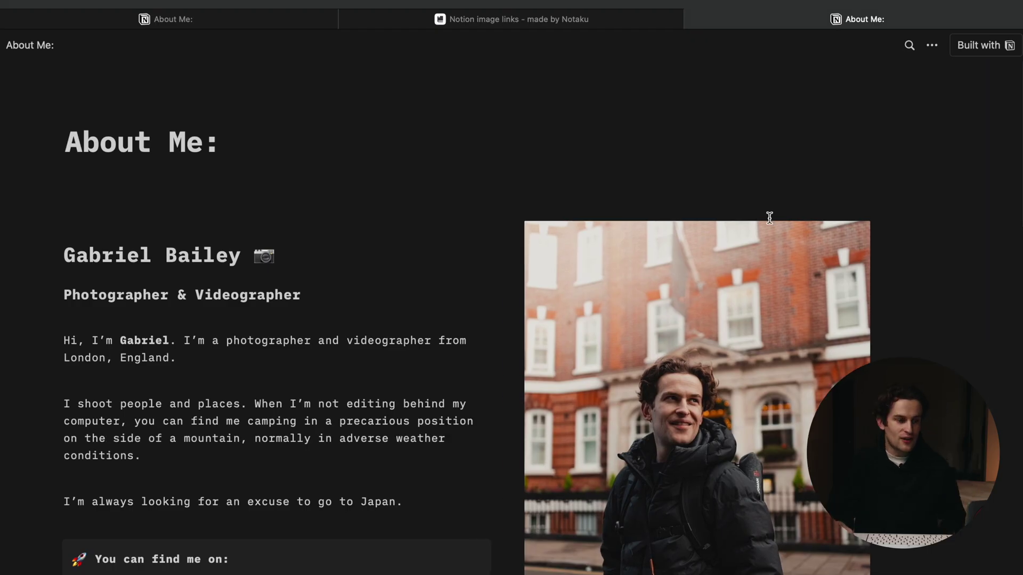
pyautogui.scroll(-3, 540, 218)
pyautogui.scroll(-10, 540, 219)
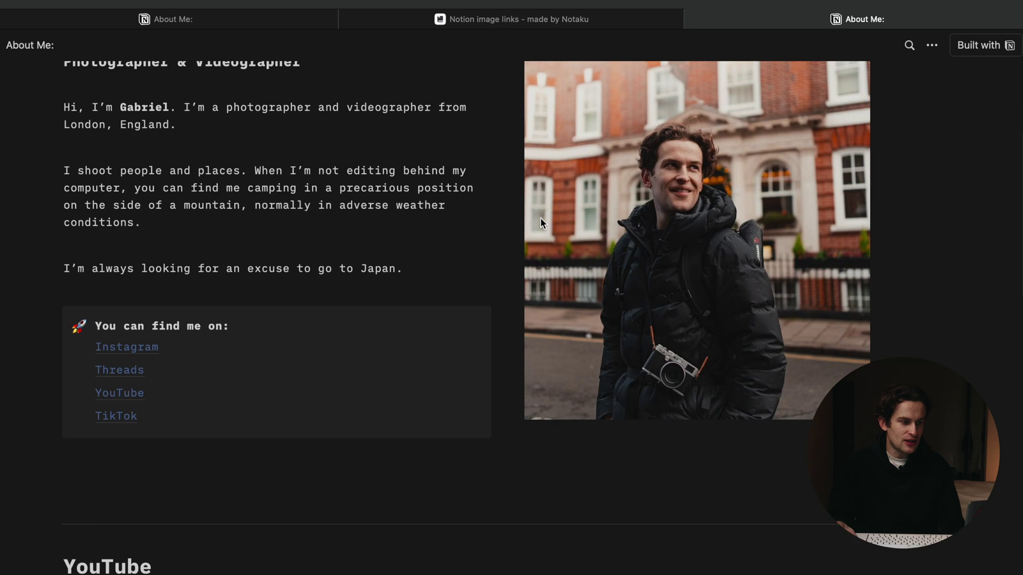
pyautogui.scroll(-6, 540, 220)
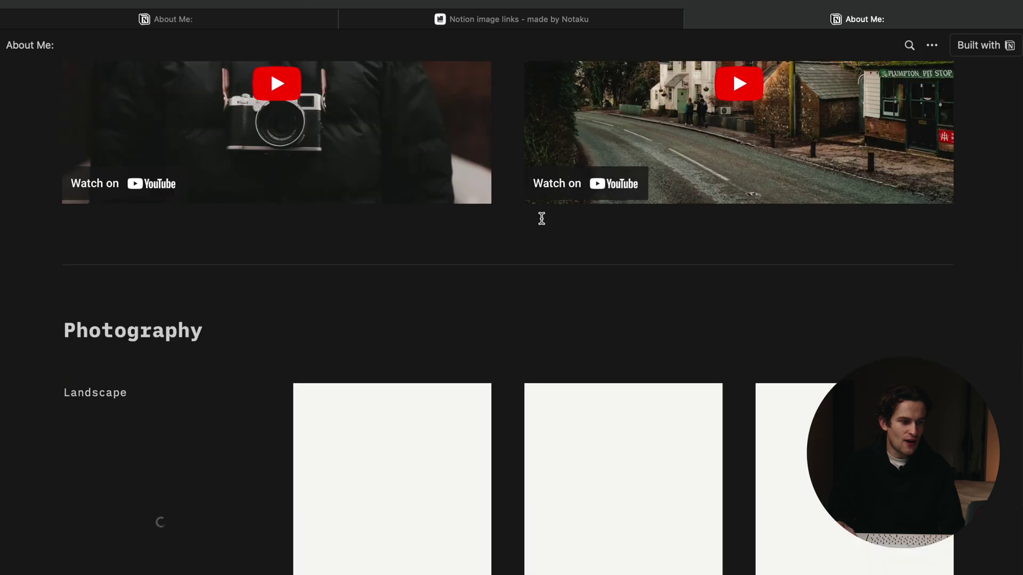
pyautogui.scroll(3, 542, 221)
pyautogui.scroll(-7, 433, 233)
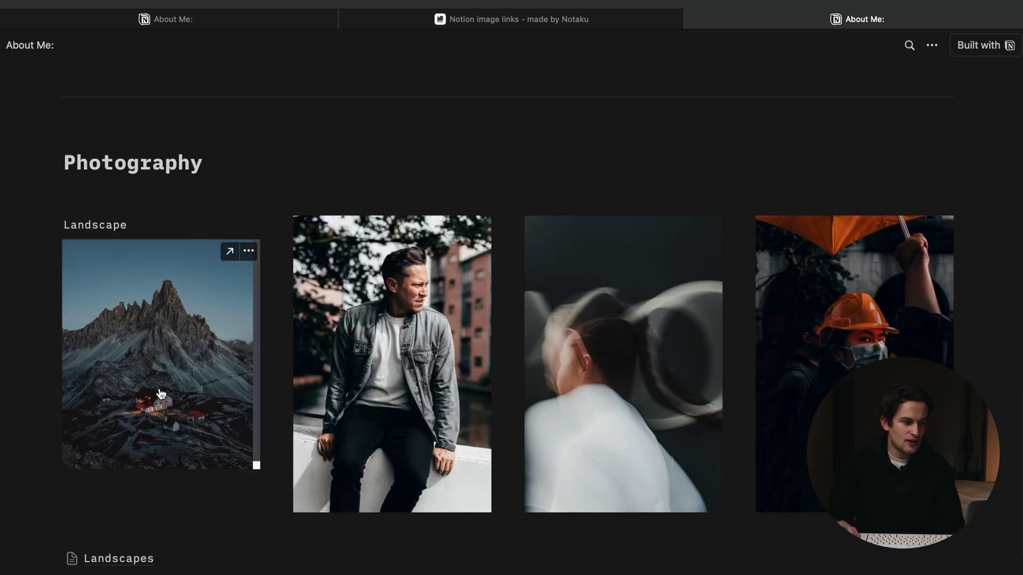
pyautogui.scroll(-1, 162, 391)
pyautogui.scroll(-3, 161, 376)
pyautogui.scroll(3, 160, 370)
pyautogui.press('super+t')
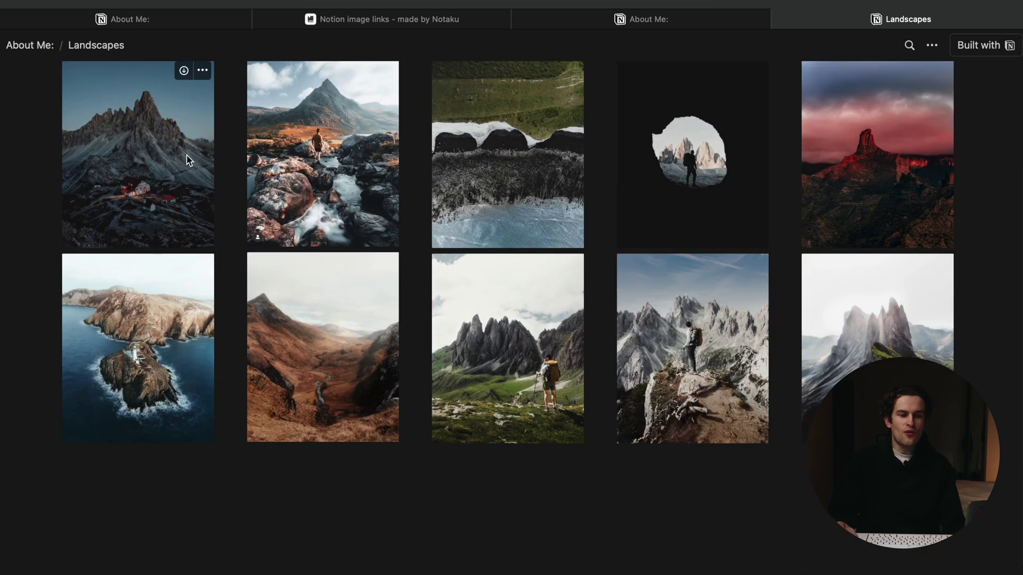
pyautogui.click(189, 160)
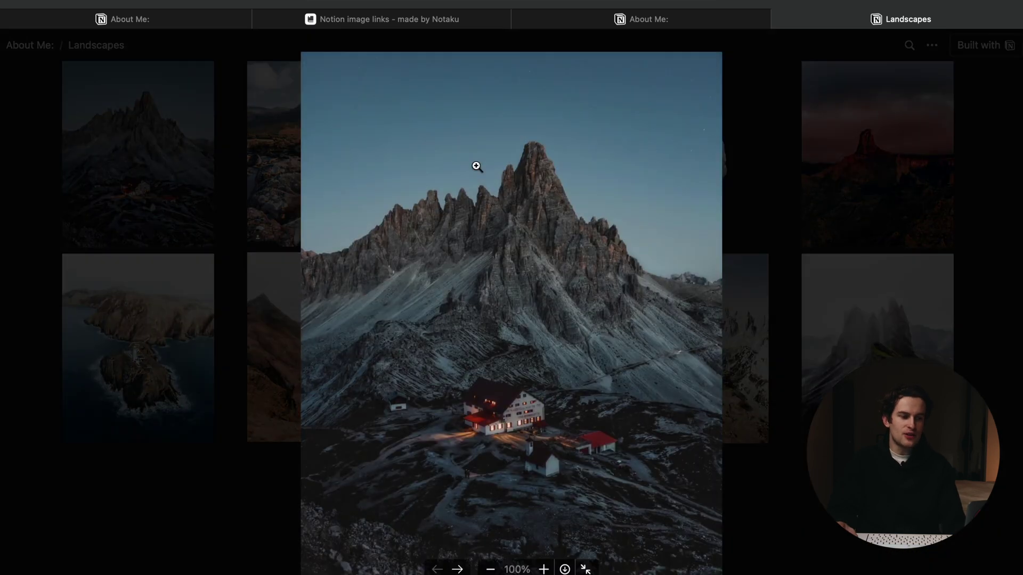
pyautogui.click(458, 569)
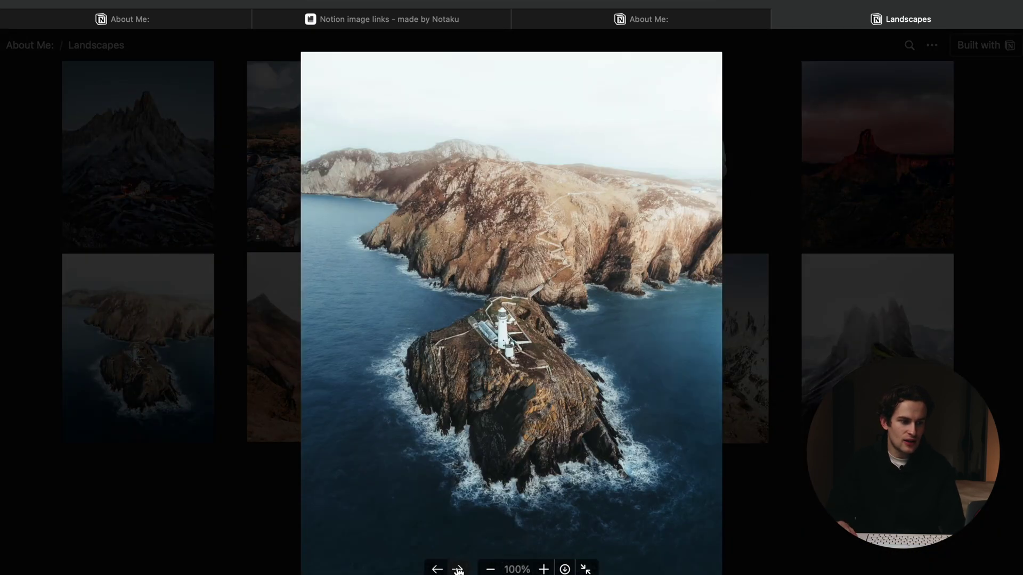
pyautogui.click(458, 569)
pyautogui.click(458, 569)
pyautogui.click(458, 569)
pyautogui.click(458, 569)
pyautogui.click(458, 569)
pyautogui.click(458, 569)
pyautogui.click(852, 210)
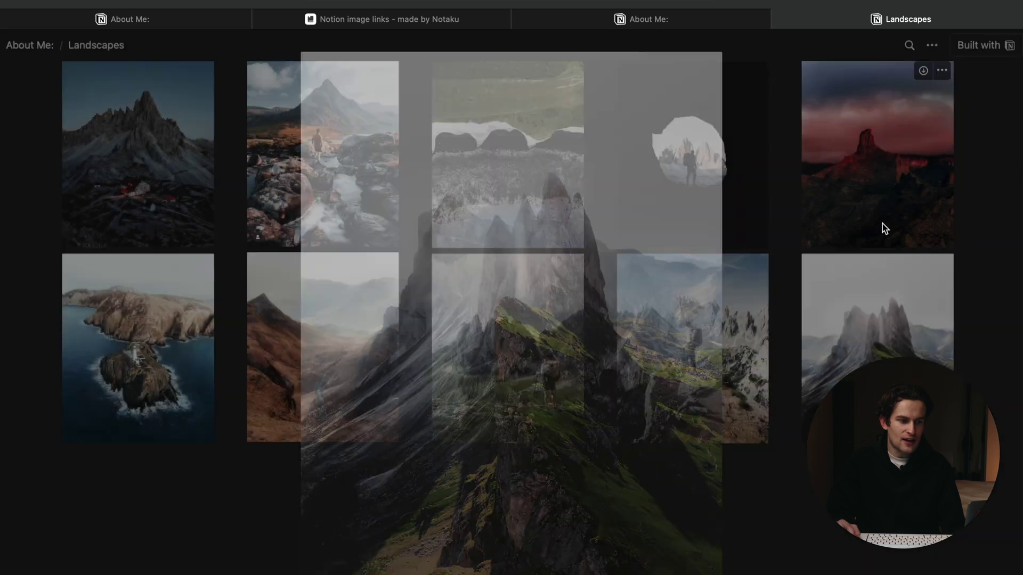
pyautogui.click(872, 17)
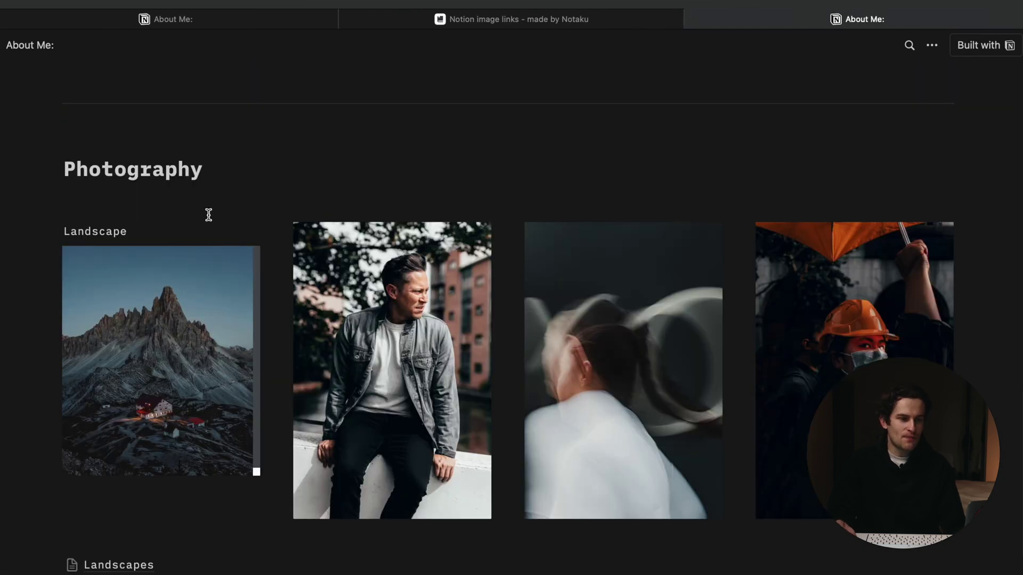
pyautogui.moveTo(143, 239); pyautogui.dragTo(75, 229)
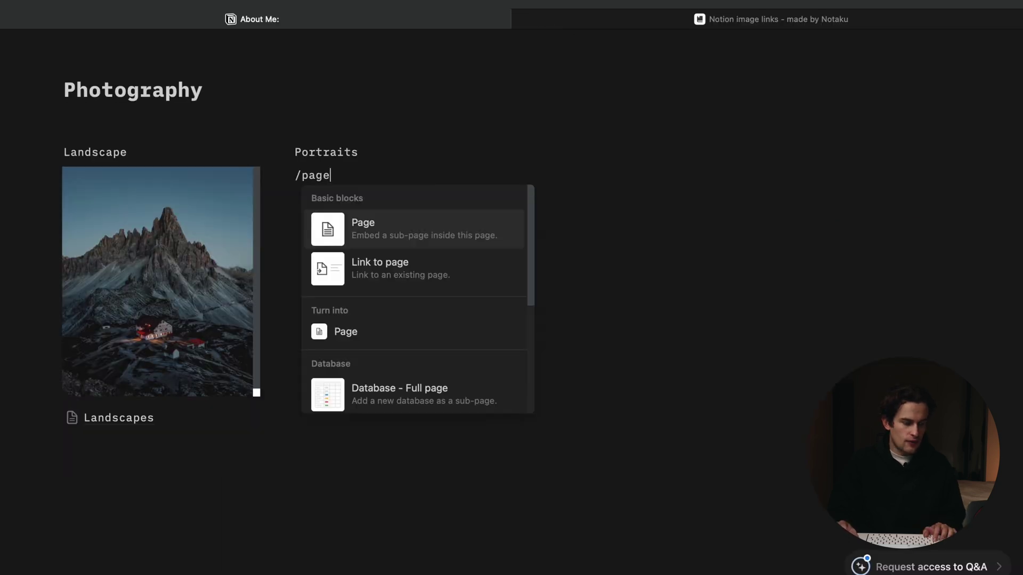
# Create a new subpage titled 'Portraits'
pyautogui.press('Return')
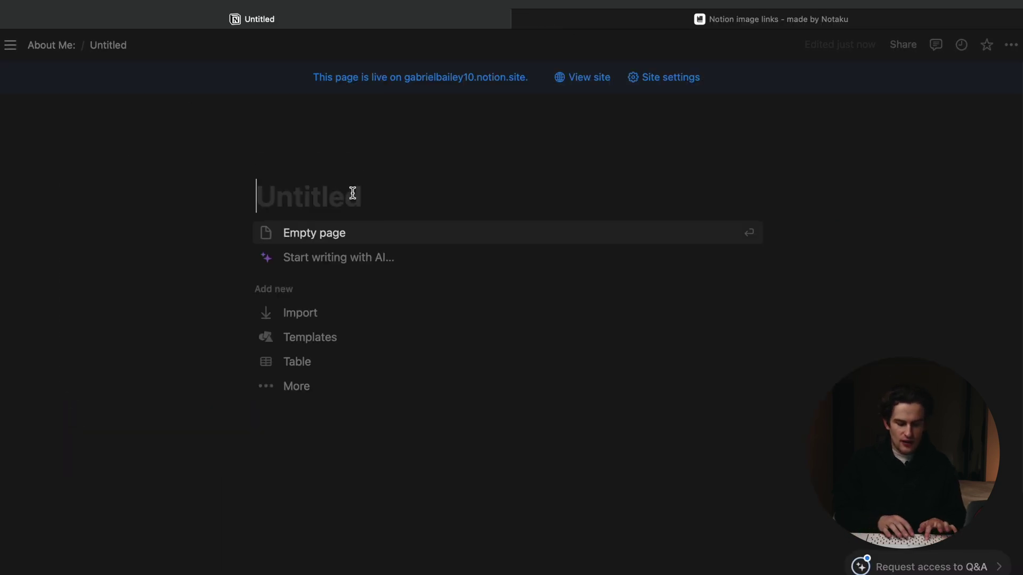
pyautogui.write('Portrairts')
pyautogui.press('BackSpace')
pyautogui.press('BackSpace')
pyautogui.press('BackSpace')
pyautogui.write('ts')
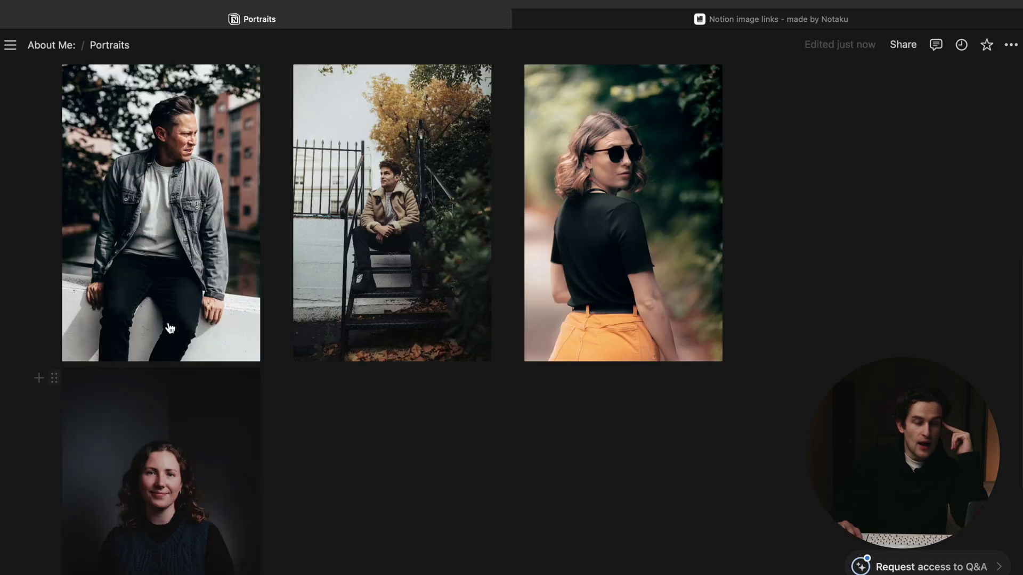
# Arrange the portrait photos into columns, moving one into the fourth column
pyautogui.moveTo(149, 479); pyautogui.dragTo(768, 146)
pyautogui.scroll(5, 781, 158)
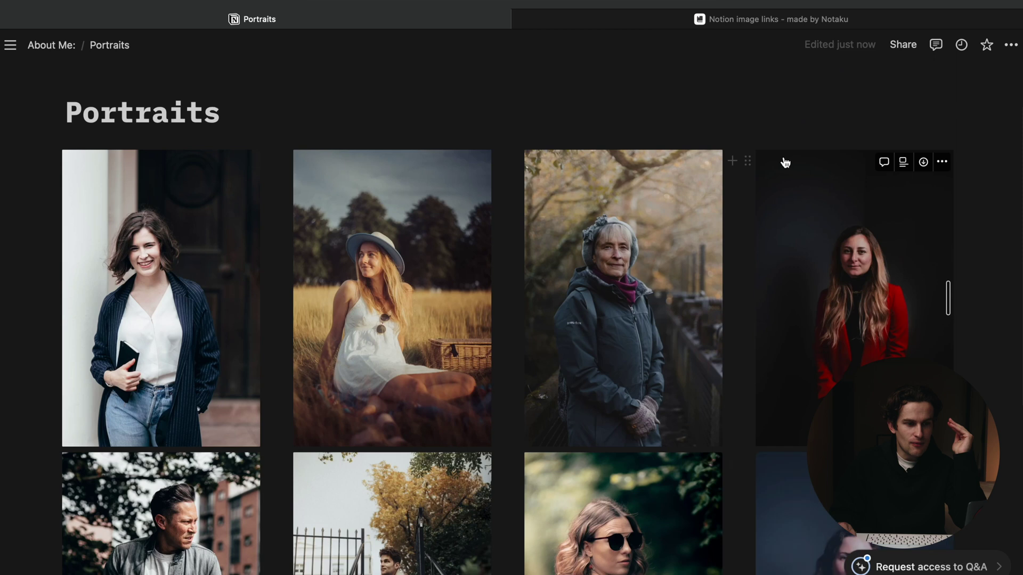
pyautogui.scroll(-2, 799, 158)
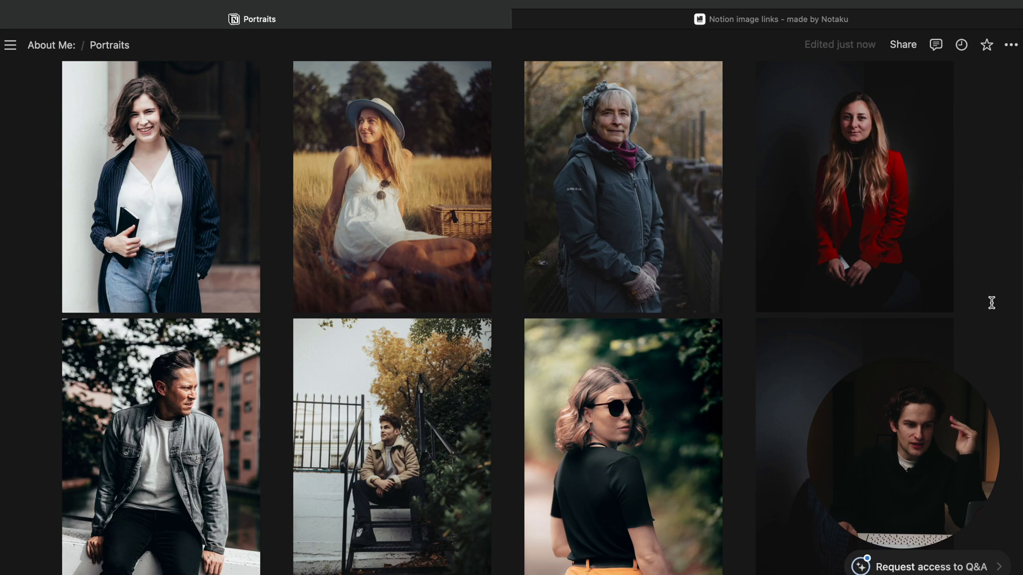
pyautogui.scroll(3, 941, 309)
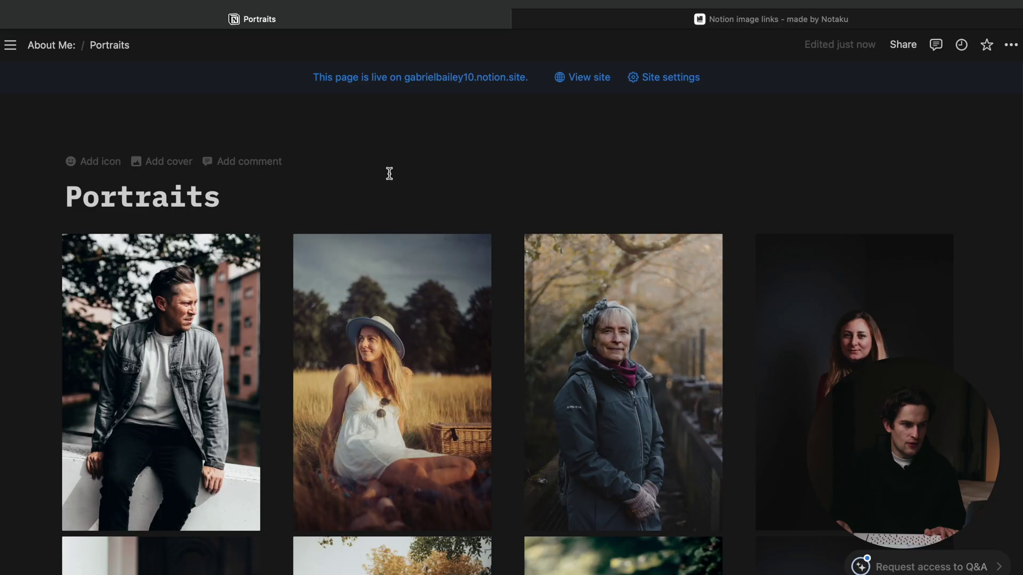
pyautogui.click(673, 19)
pyautogui.click(421, 15)
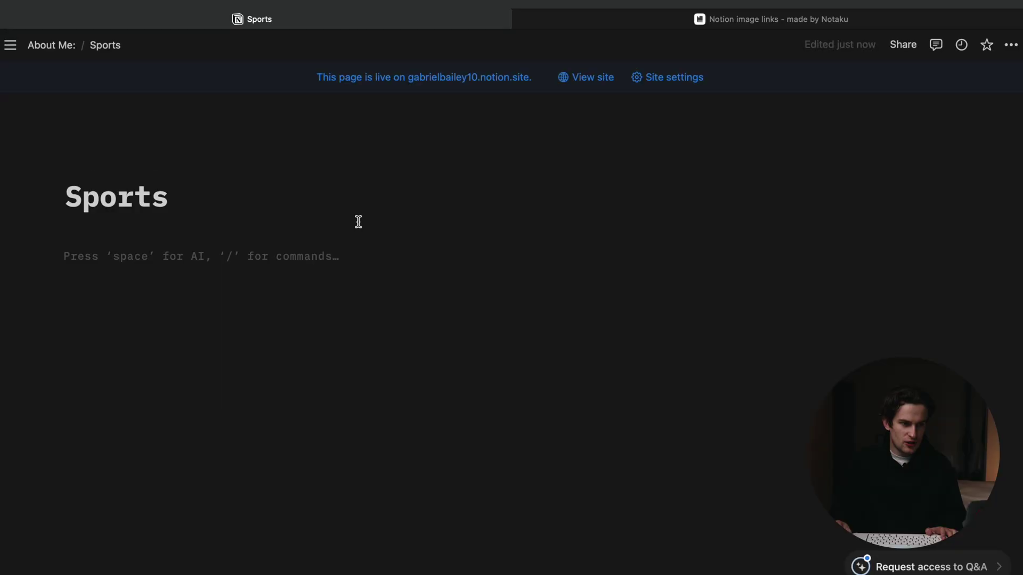
# Move the third sports photo after the first and finish the Adidas caption as Manchester Marathon
pyautogui.write('Adidas')
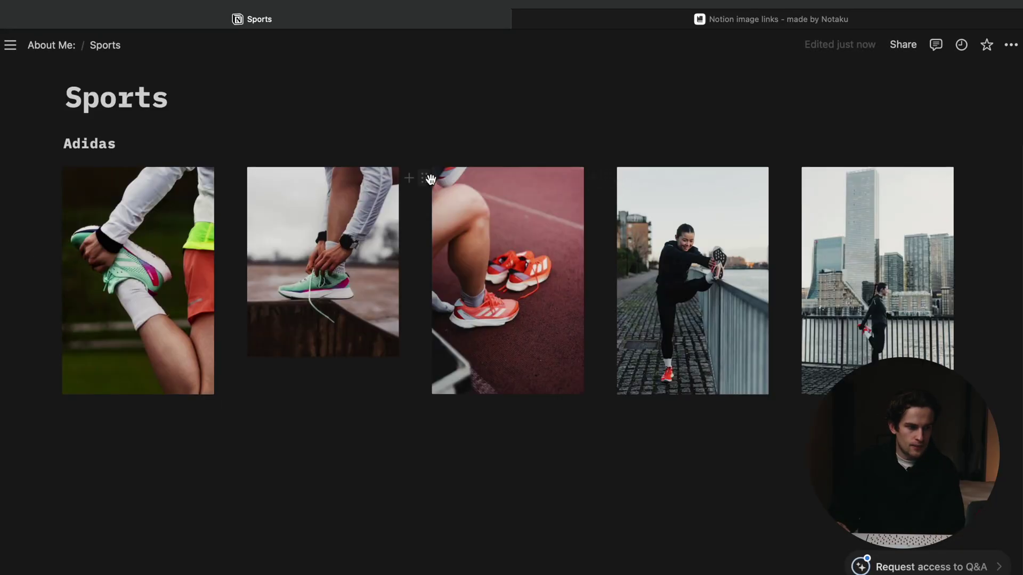
pyautogui.moveTo(425, 175); pyautogui.dragTo(207, 195)
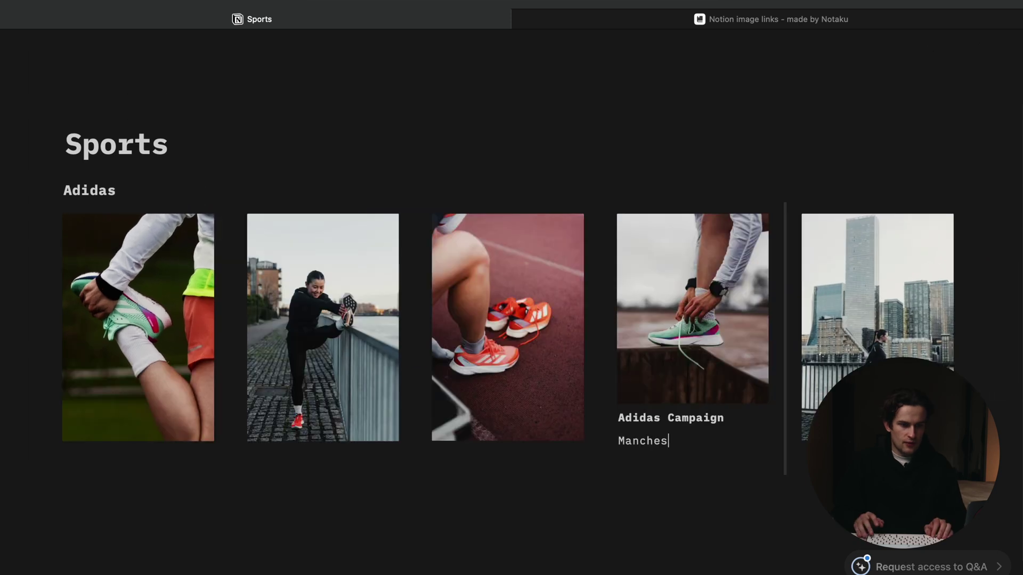
pyautogui.write('ter m')
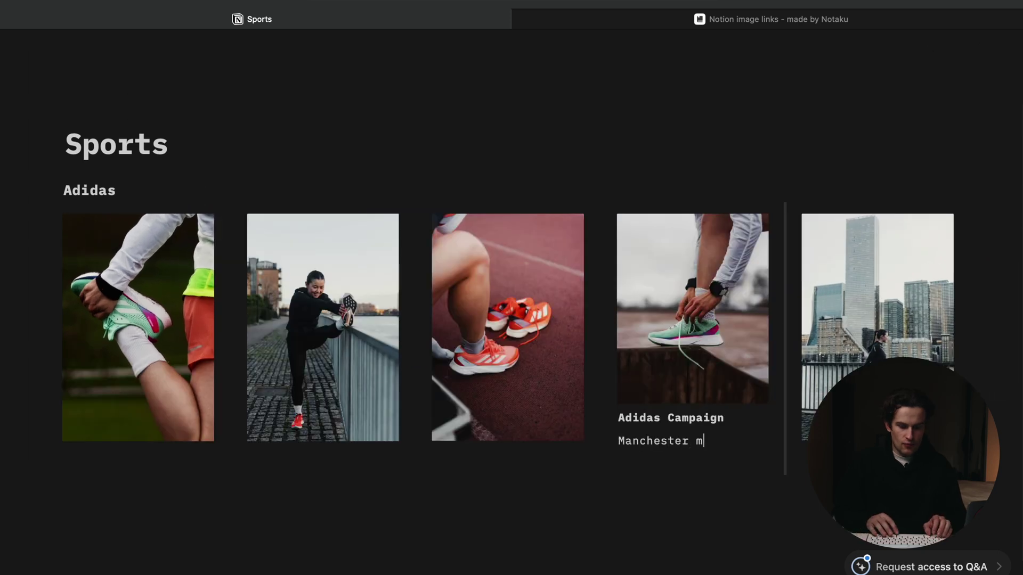
pyautogui.write('arathon')
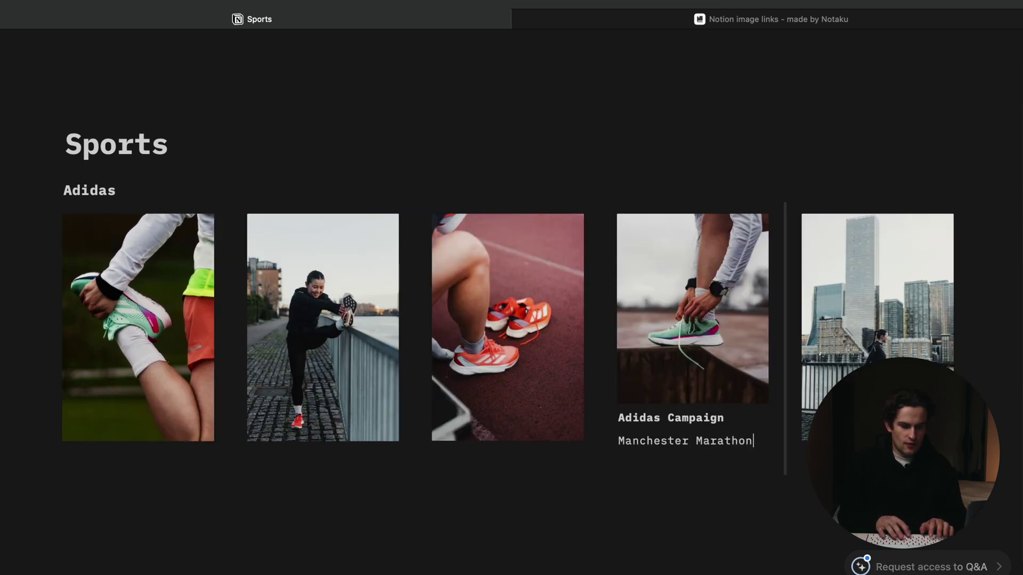
pyautogui.press('Up')
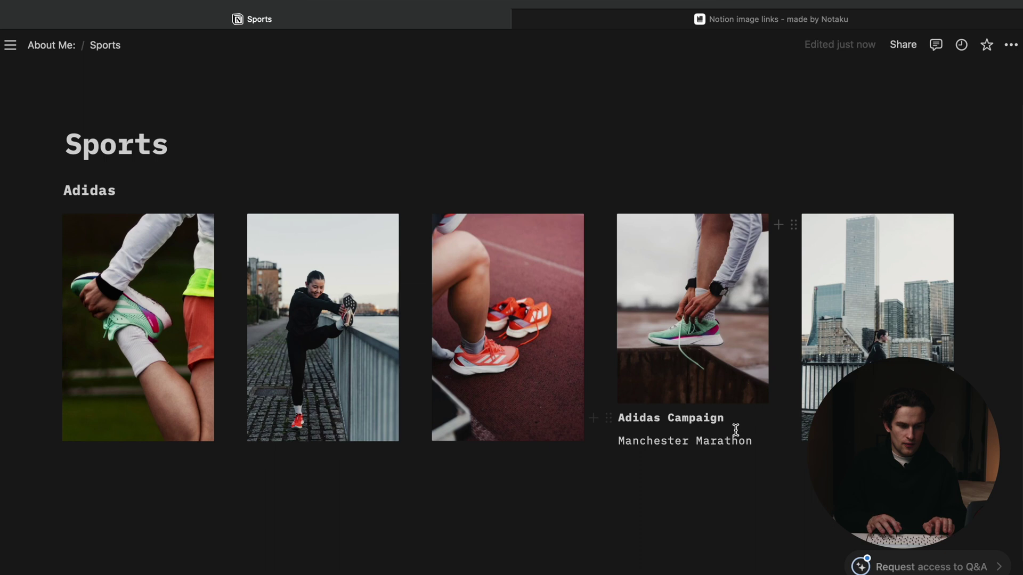
pyautogui.scroll(-1, 133, 506)
# Add a divider followed by a bold 'Alo Yoga' line
pyautogui.write('---')
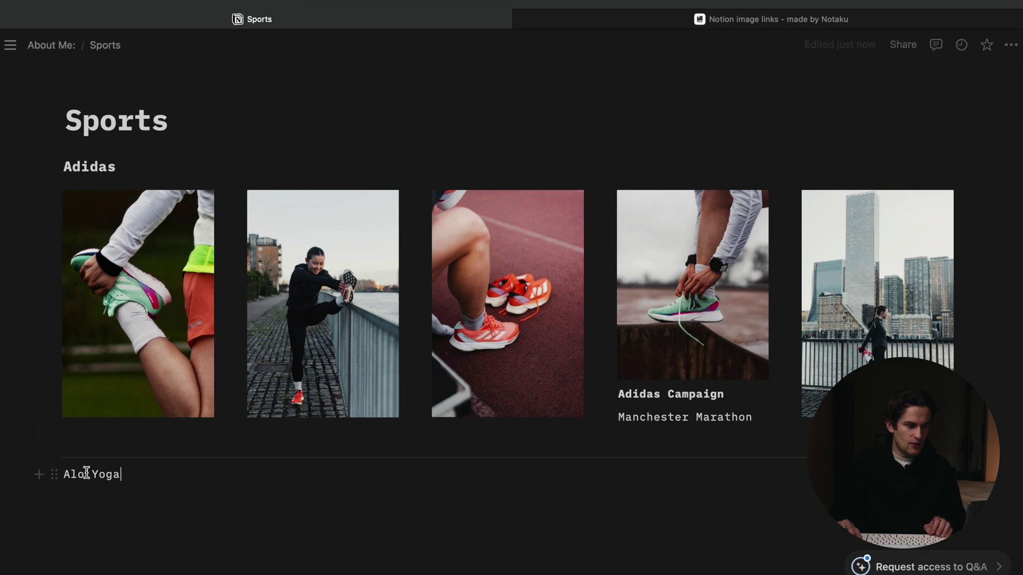
pyautogui.press('super+a')
pyautogui.press('super+b')
pyautogui.press('Return')
pyautogui.write('/3 colu')
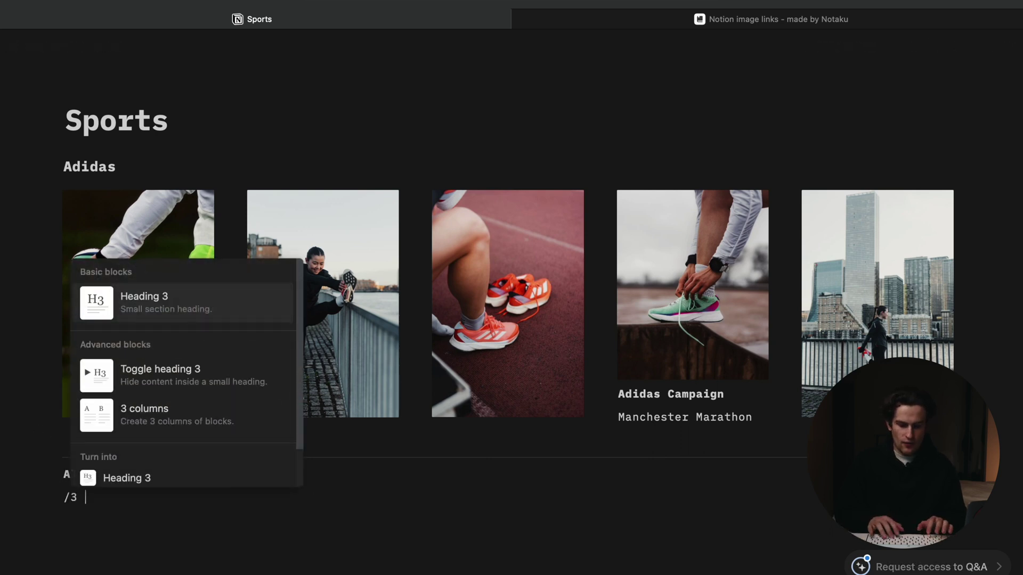
pyautogui.press('super+BackSpace')
# Drag the three Alo Yoga photos from the Finder folder in under 'Alo Yoga'
pyautogui.press('super+Tab')
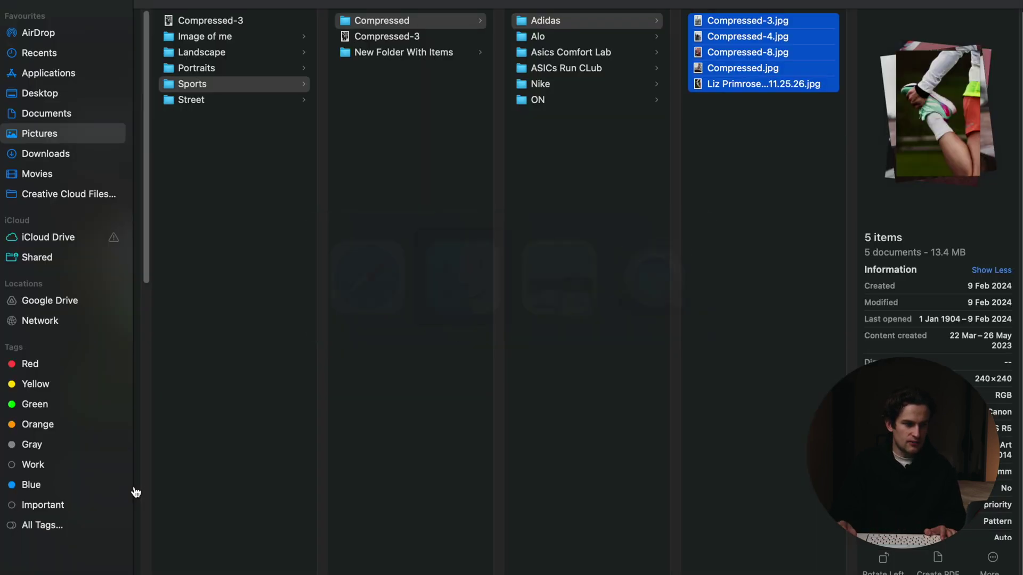
pyautogui.click(606, 39)
pyautogui.moveTo(717, 23); pyautogui.dragTo(142, 429)
pyautogui.press('super+Tab')
pyautogui.scroll(-5, 142, 429)
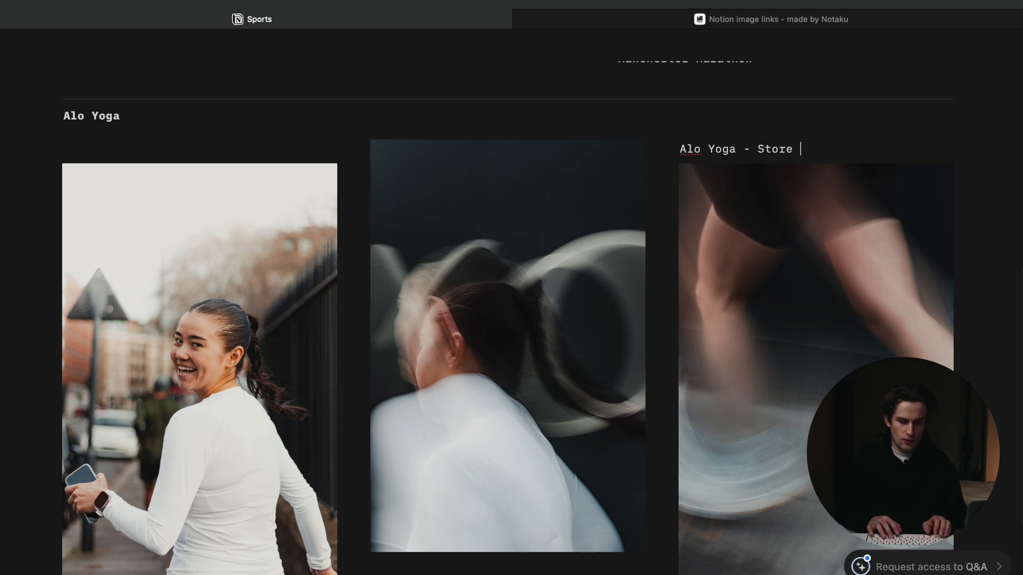
pyautogui.press('super+Tab')
pyautogui.click(568, 169)
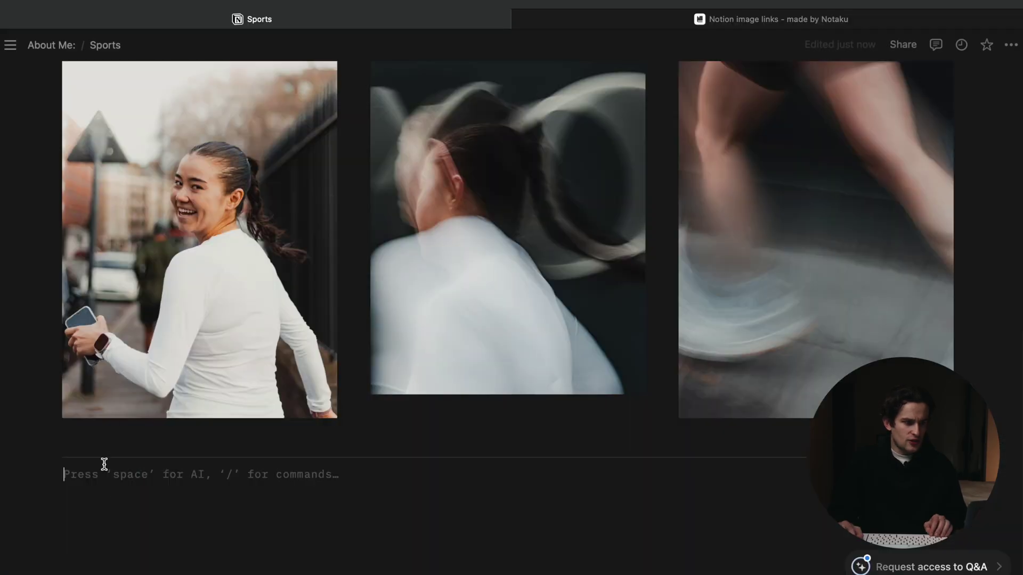
# Add an 'Asics Comfort Lab' heading with a five-column photo block below it
pyautogui.write('Asics Comfort')
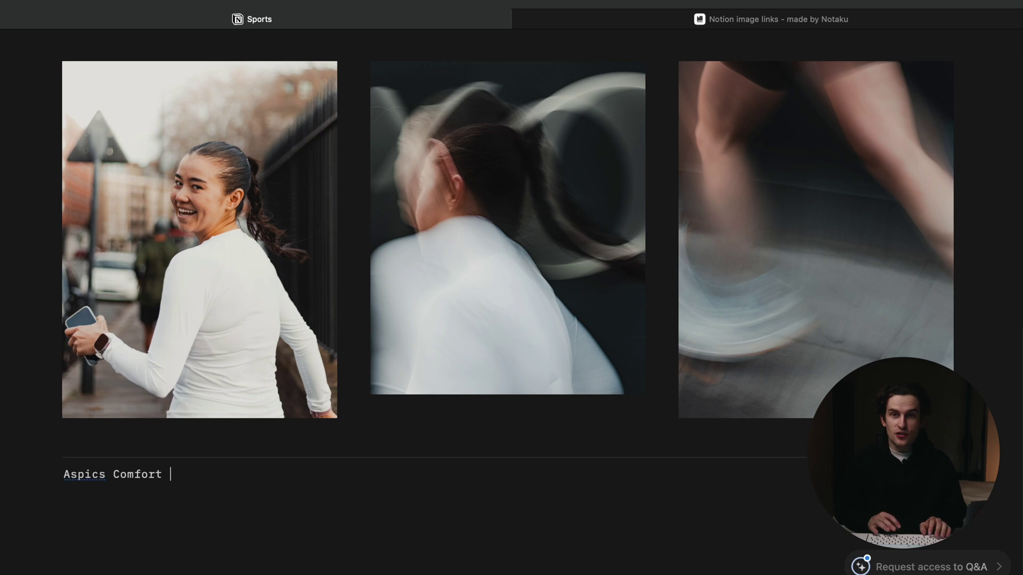
pyautogui.press('BackSpace')
pyautogui.click(178, 474)
pyautogui.write('Lab')
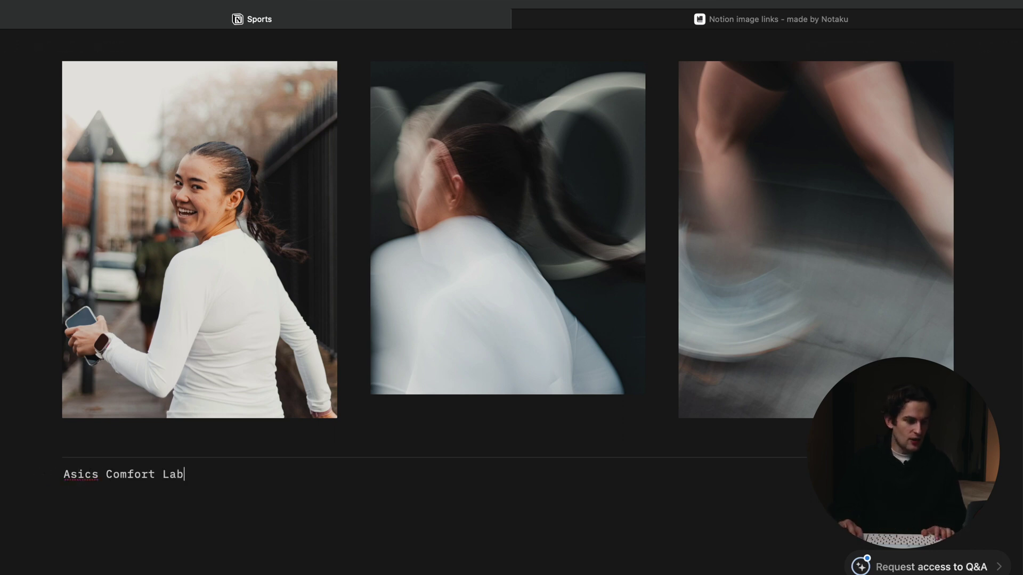
pyautogui.press('Return')
pyautogui.press('super+Tab')
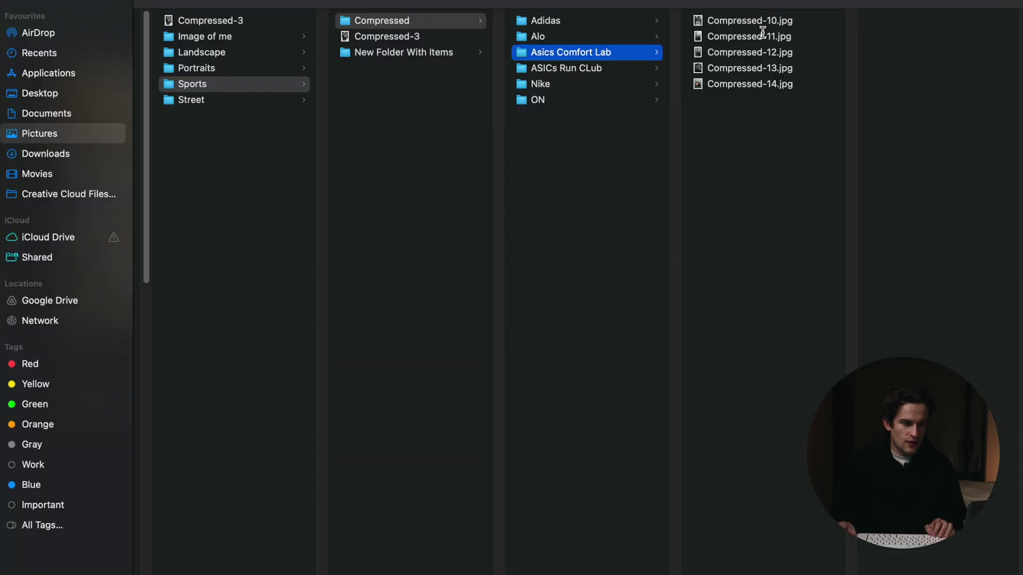
pyautogui.press('super+Tab')
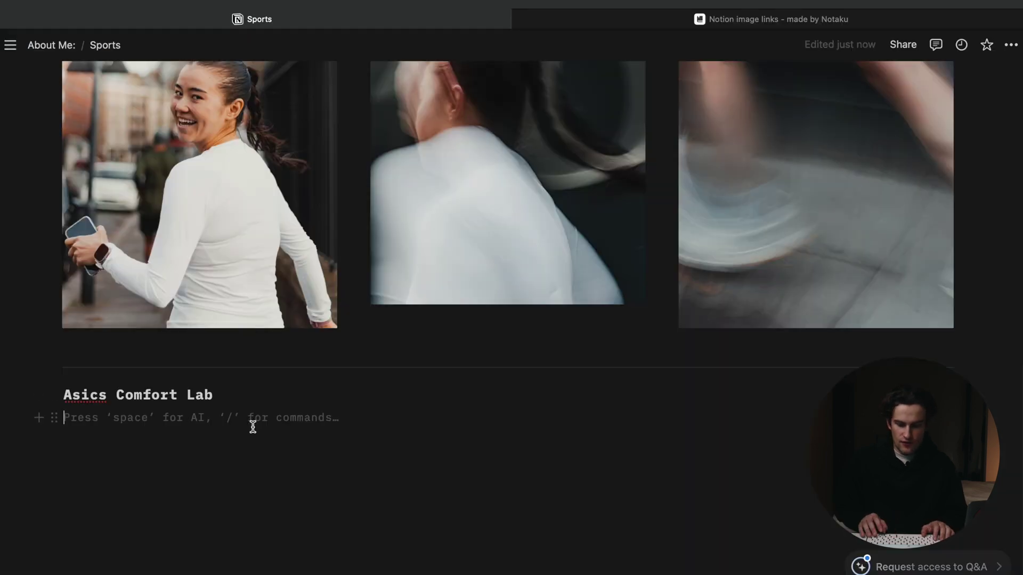
pyautogui.write('/5')
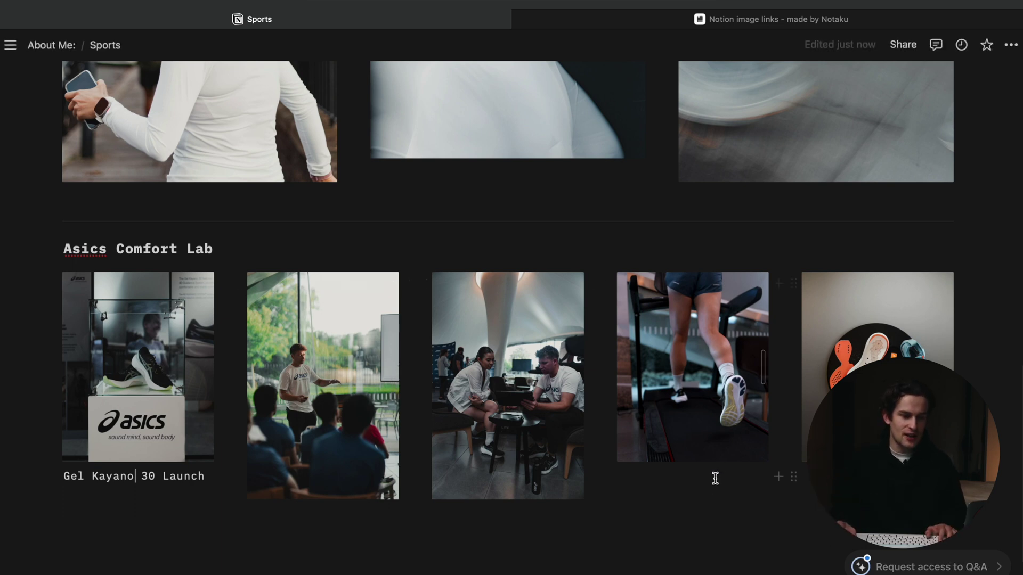
# Move the 'Gel Kayano 30 Launch' caption under the treadmill photo
pyautogui.moveTo(211, 480); pyautogui.dragTo(53, 476)
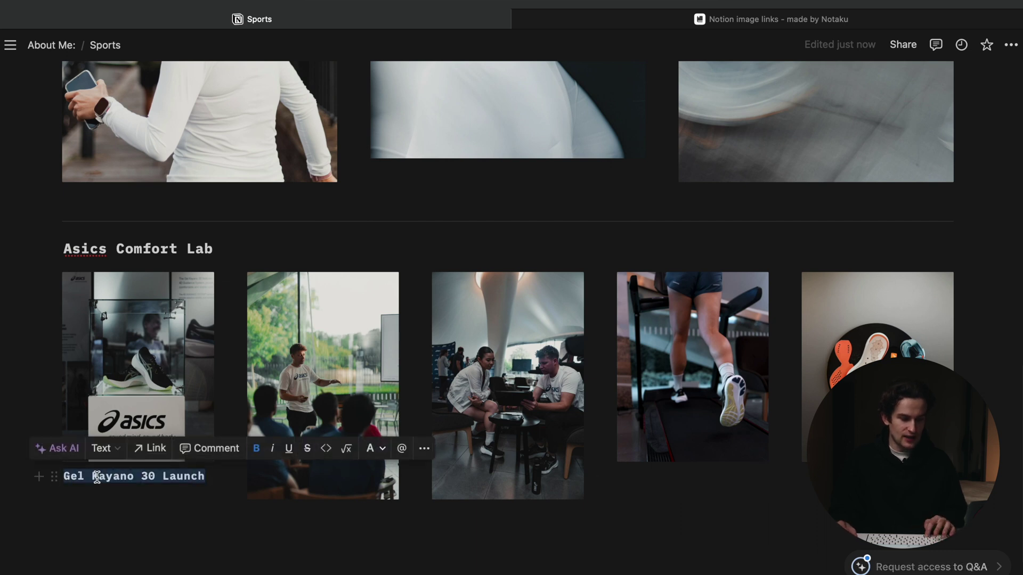
pyautogui.hotkey('ctrl', 'x')
pyautogui.click(650, 480)
pyautogui.hotkey('ctrl', 'v')
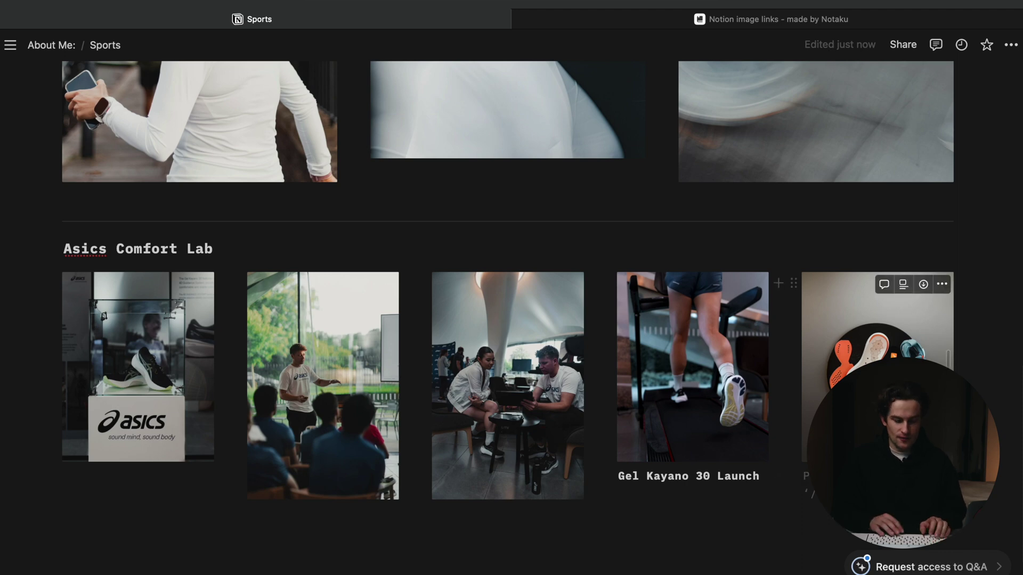
# Copy the four photos from the ASICs Run CLub Finder folder
pyautogui.press('super+Tab')
pyautogui.click(599, 69)
pyautogui.click(755, 69)
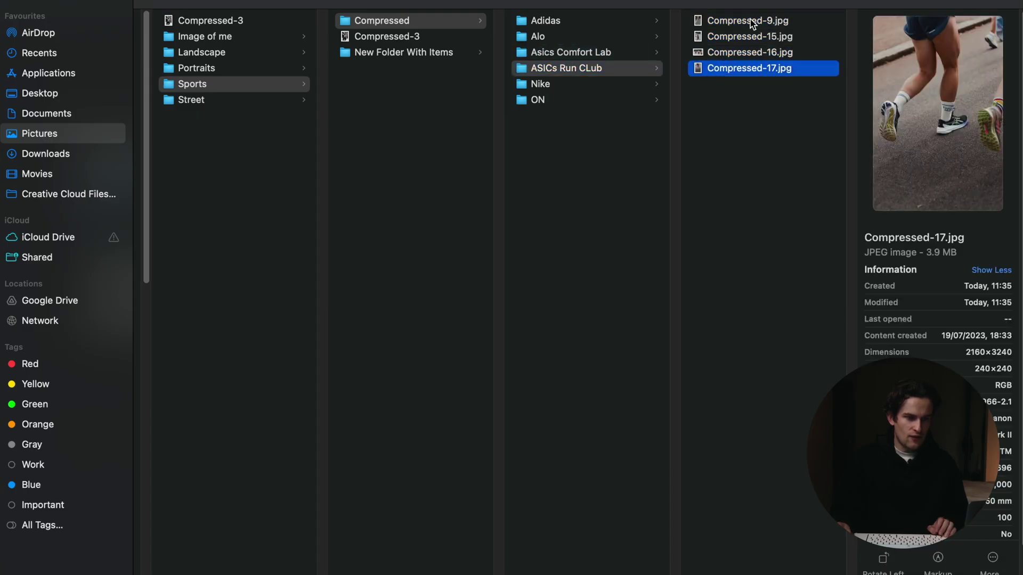
pyautogui.keyDown('shift'); pyautogui.click(752, 21); pyautogui.keyUp('shift')
pyautogui.press('super+Tab')
pyautogui.press('super+Tab')
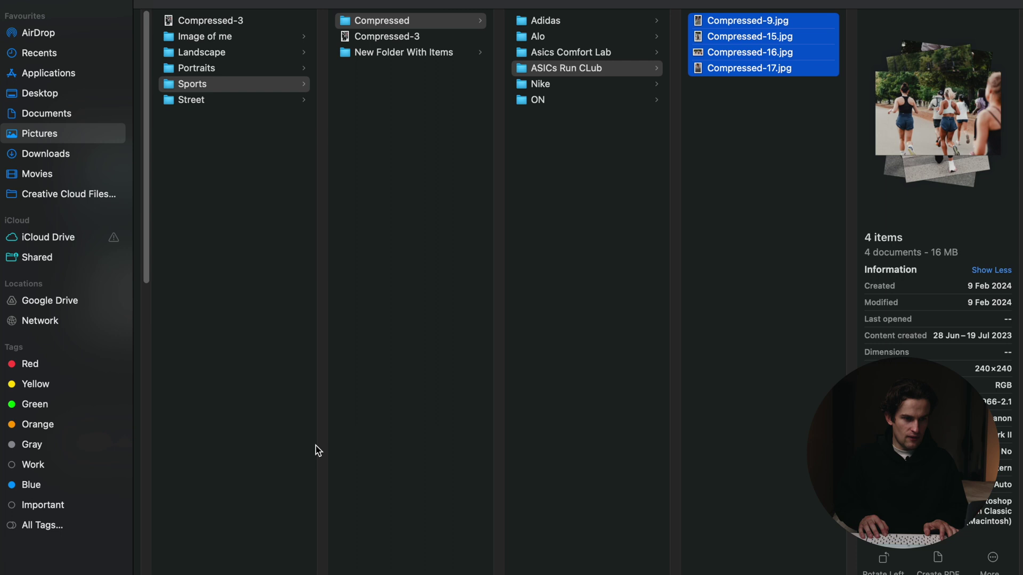
pyautogui.press('super+Tab')
# Correct 'CLub' to 'Club' and paste the four Run Club photos with their caption
pyautogui.click(169, 438)
pyautogui.press('BackSpace')
pyautogui.write('l')
pyautogui.press('super+v')
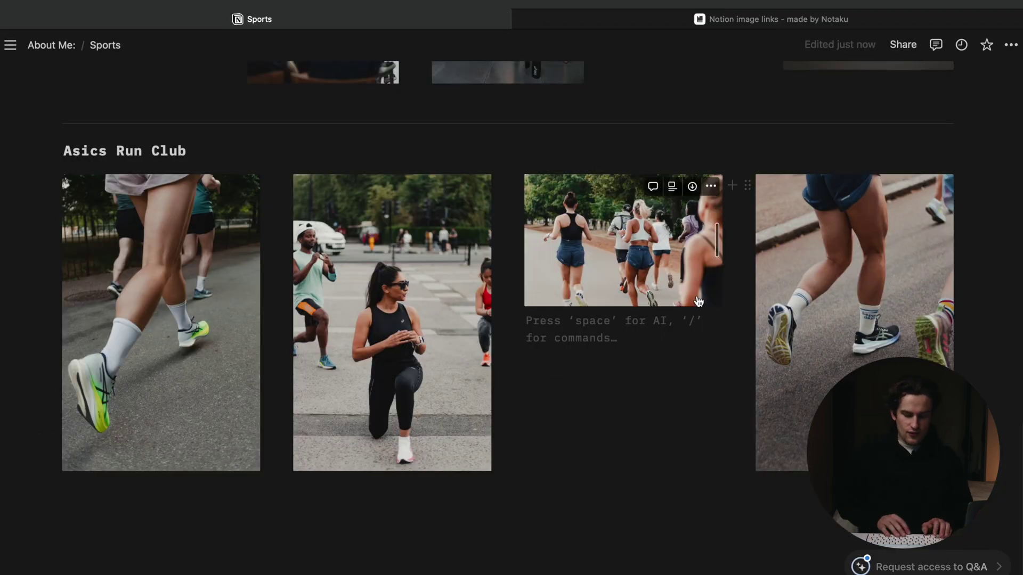
pyautogui.press('Return')
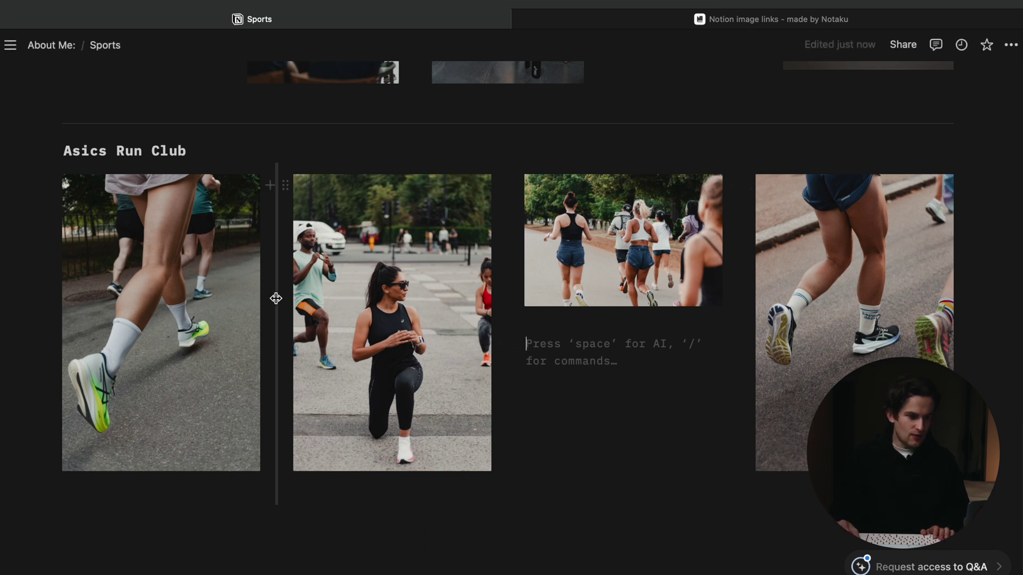
pyautogui.press('super+v')
pyautogui.press('super+Tab')
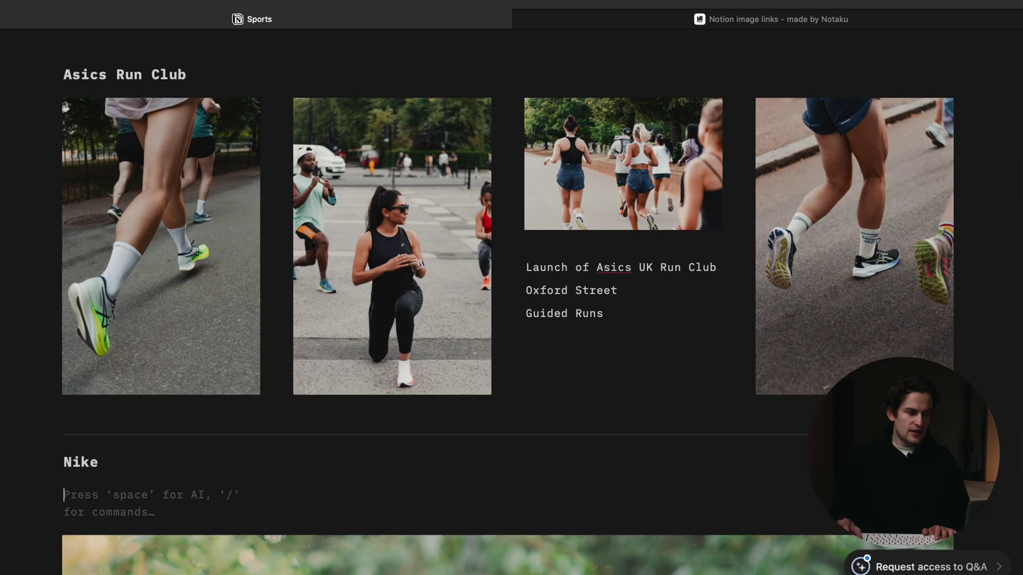
pyautogui.scroll(-6, 135, 461)
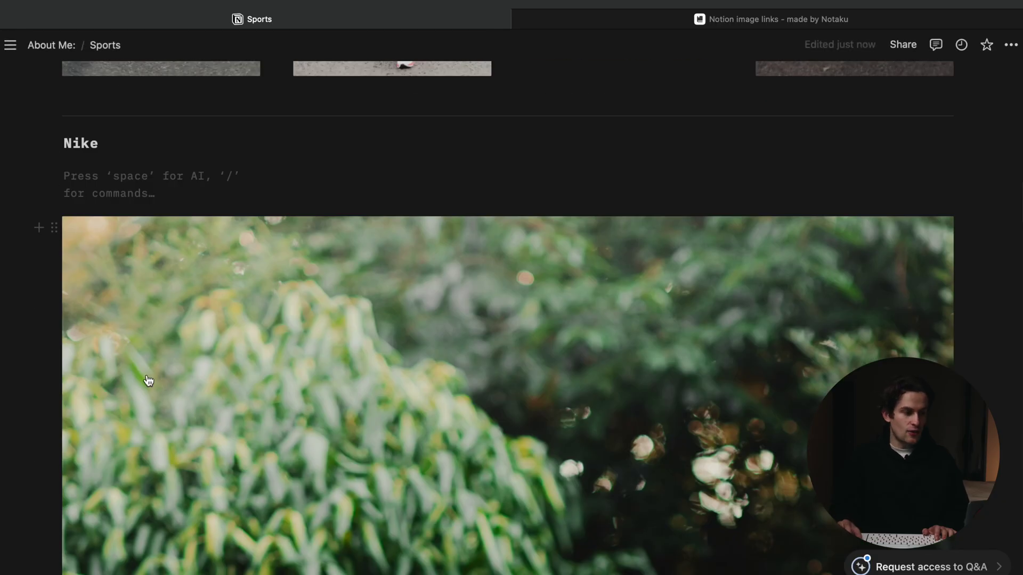
# Place the bench photo under the Nike heading and add a new Heading 3 block
pyautogui.moveTo(57, 229); pyautogui.dragTo(69, 181)
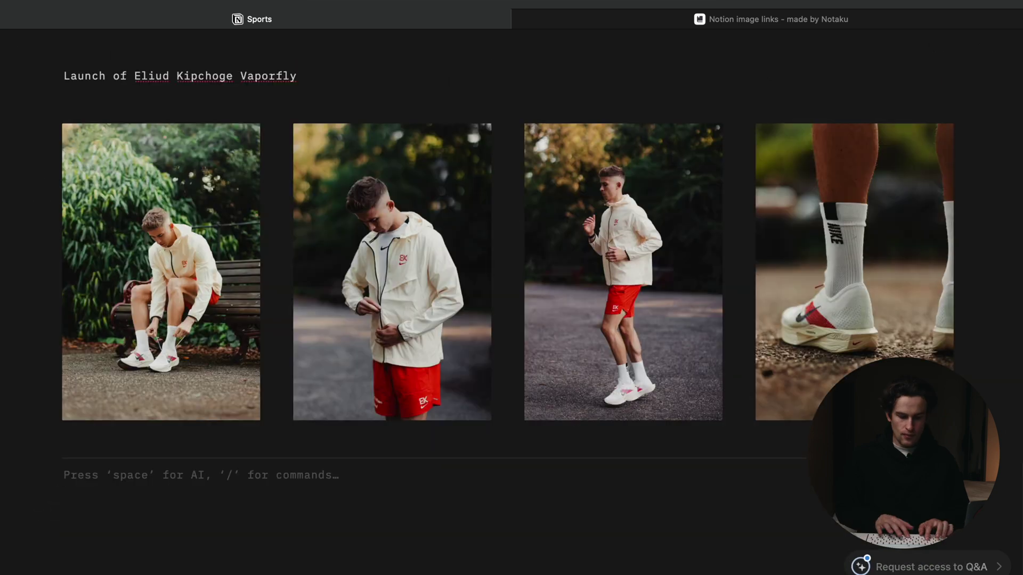
pyautogui.write('/heading 3')
pyautogui.press('Return')
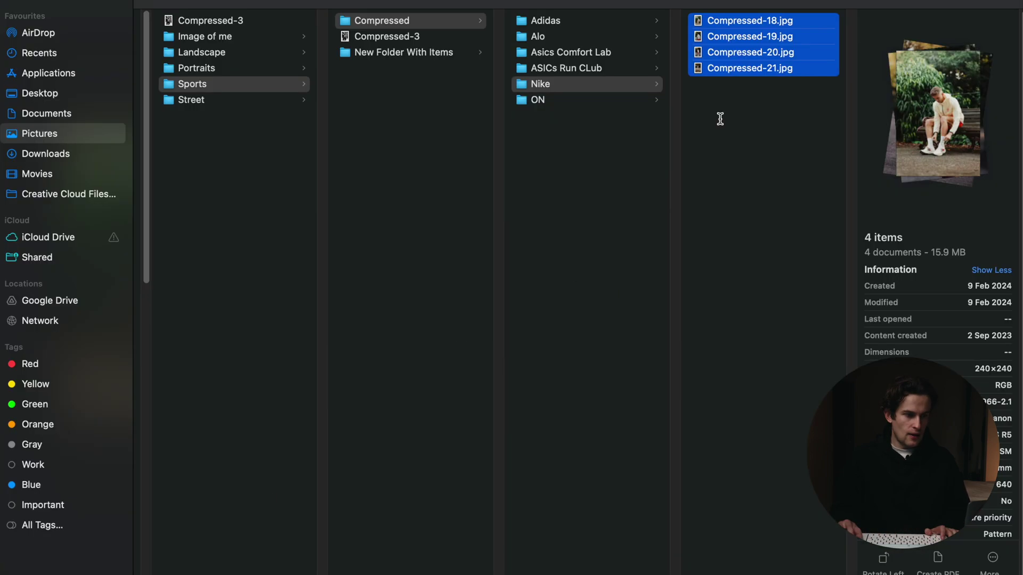
# Add the three ON Track Nights photos, then open the published live site
pyautogui.click(605, 102)
pyautogui.moveTo(820, 85); pyautogui.dragTo(730, 6)
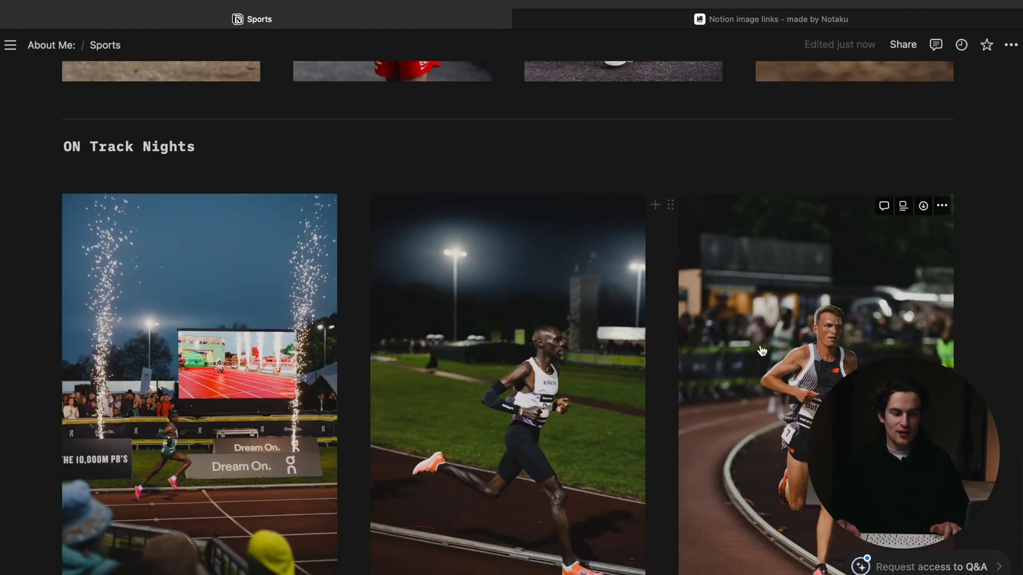
pyautogui.scroll(-1, 827, 338)
pyautogui.scroll(-1, 827, 325)
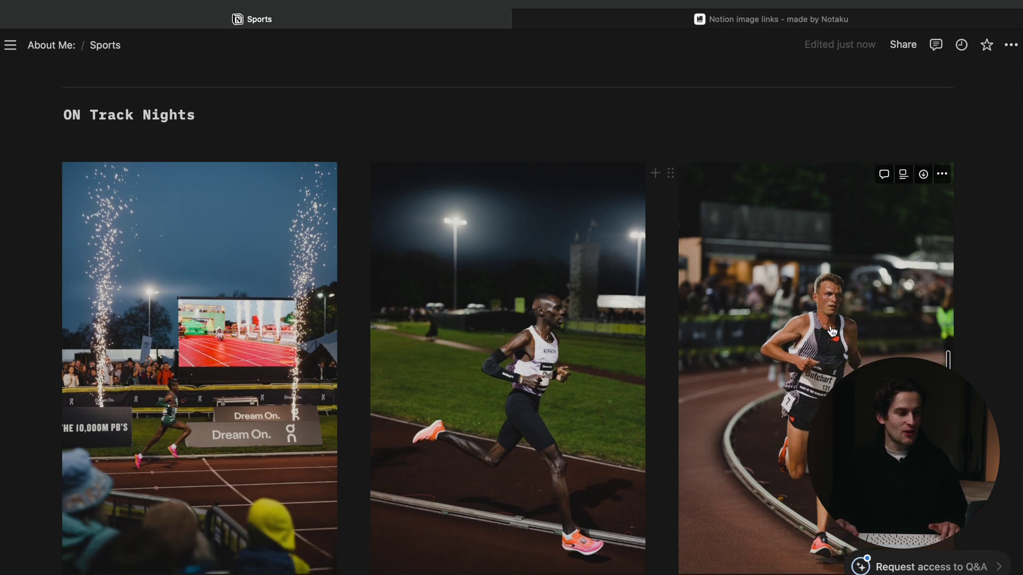
pyautogui.scroll(20, 303, 356)
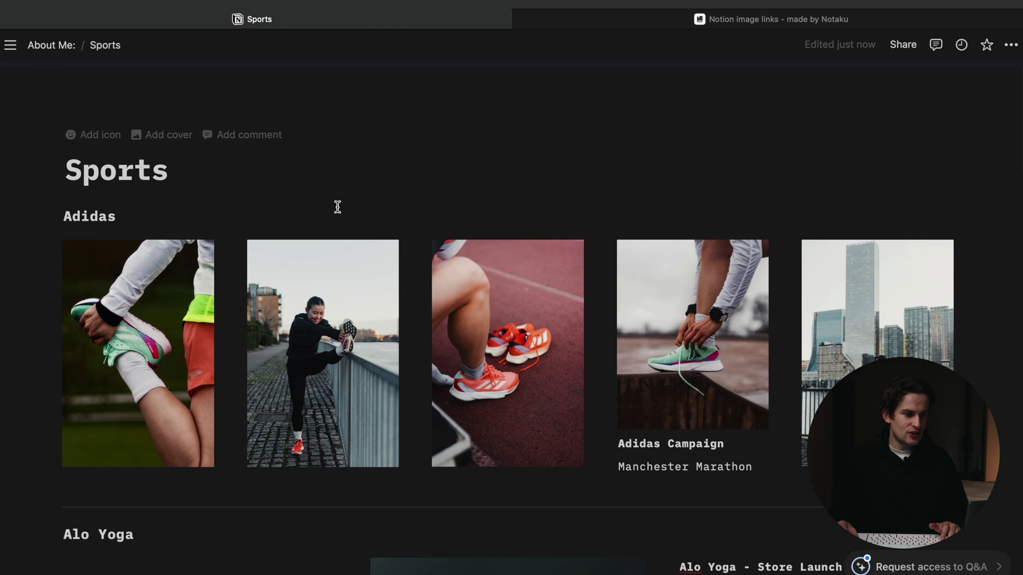
pyautogui.click(578, 84)
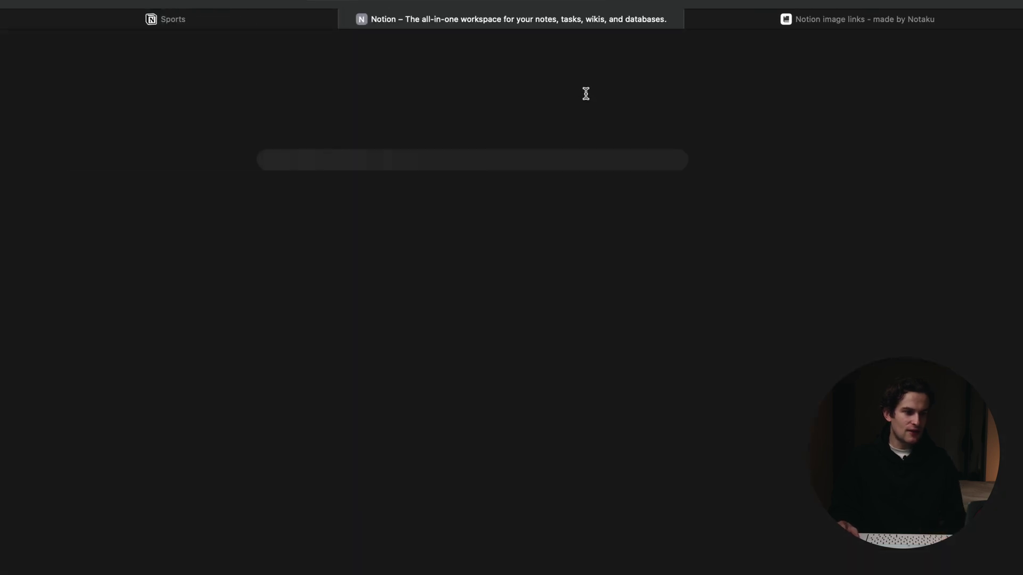